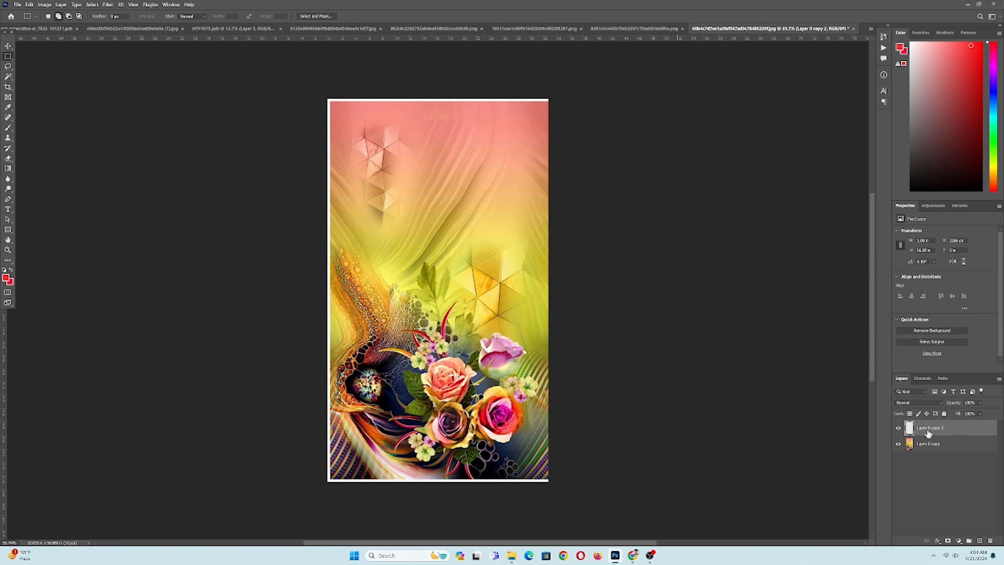
Step: Merge the two layers, and replace the white strip along the image's top edge using Content-Aware Fill, merging the result
{"action": "left_click", "coordinate": [935, 449], "text": "shift"}
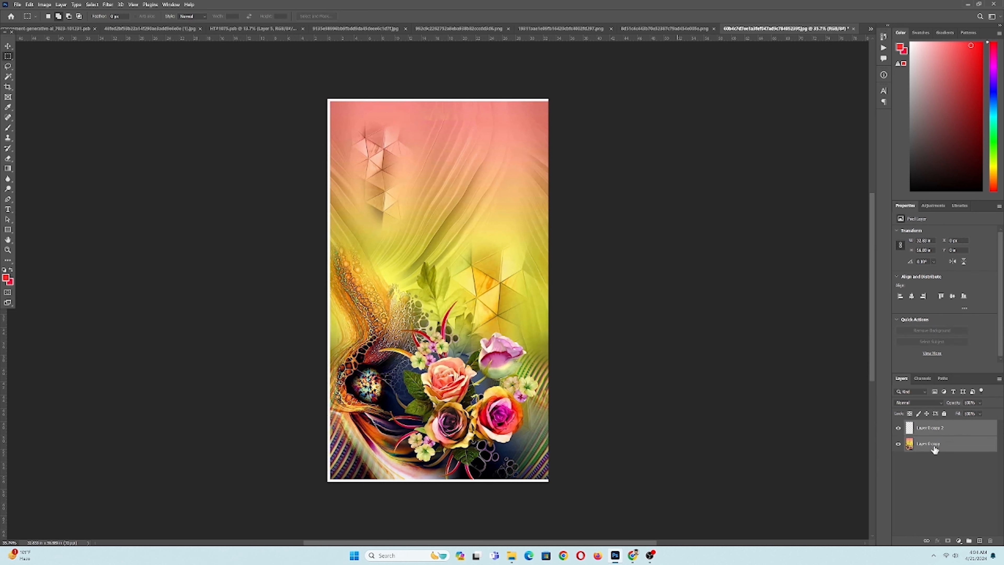
{"action": "key", "text": "ctrl+e"}
{"action": "left_click_drag", "start_coordinate": [299, 71], "coordinate": [585, 108]}
{"action": "right_click", "coordinate": [510, 102]}
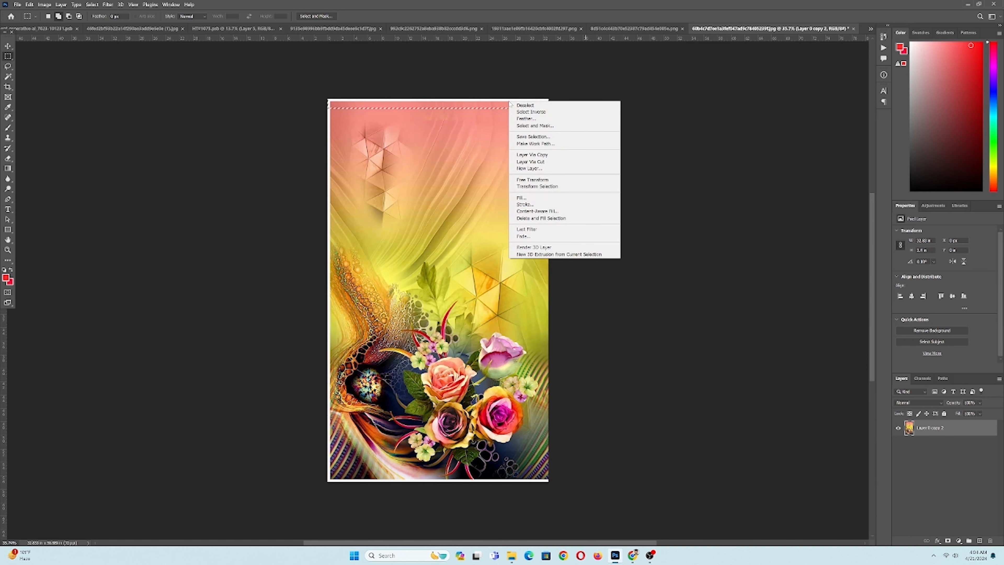
{"action": "left_click", "coordinate": [539, 211]}
{"action": "key", "text": "Return"}
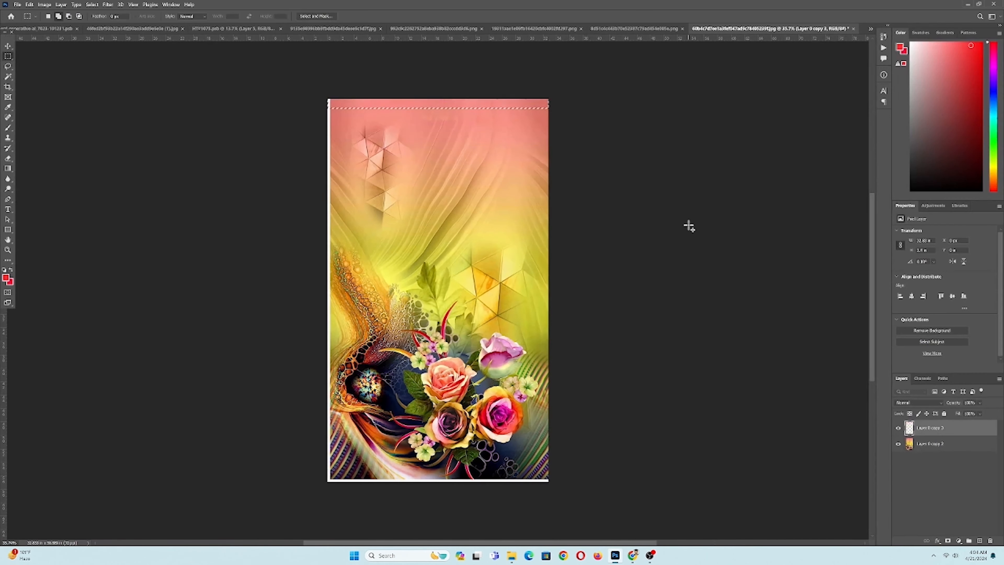
{"action": "left_click", "coordinate": [932, 449], "text": "shift"}
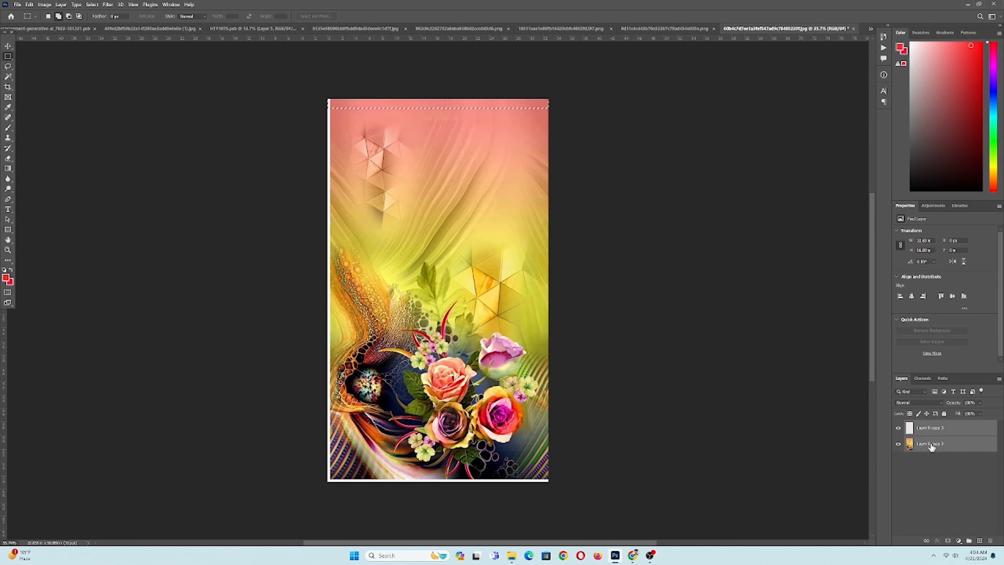
{"action": "key", "text": "ctrl+e"}
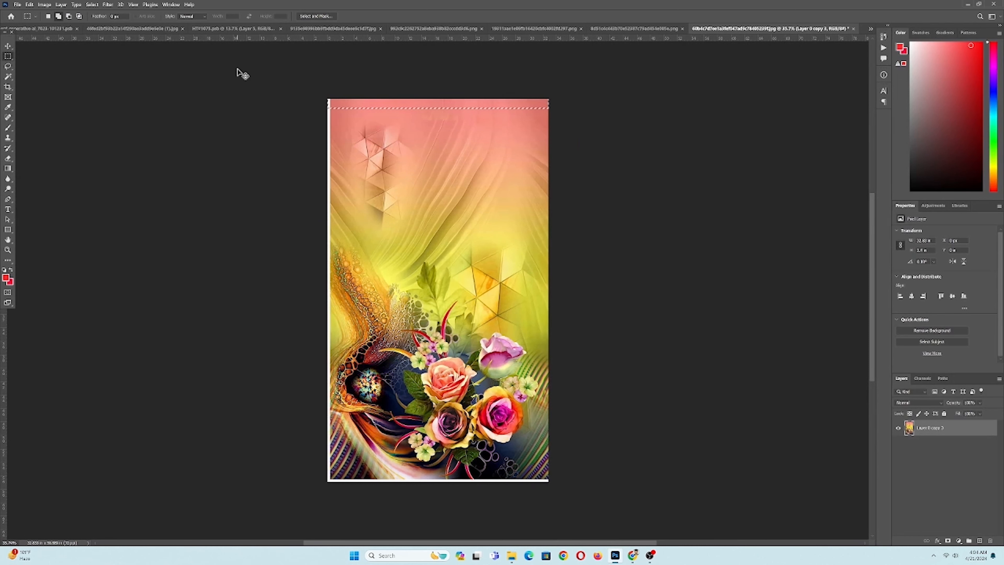
Step: Select the white strip along the image's left edge, fill it from its surroundings, and merge the fill layer down
{"action": "left_click_drag", "start_coordinate": [293, 80], "coordinate": [334, 513]}
{"action": "right_click", "coordinate": [336, 248]}
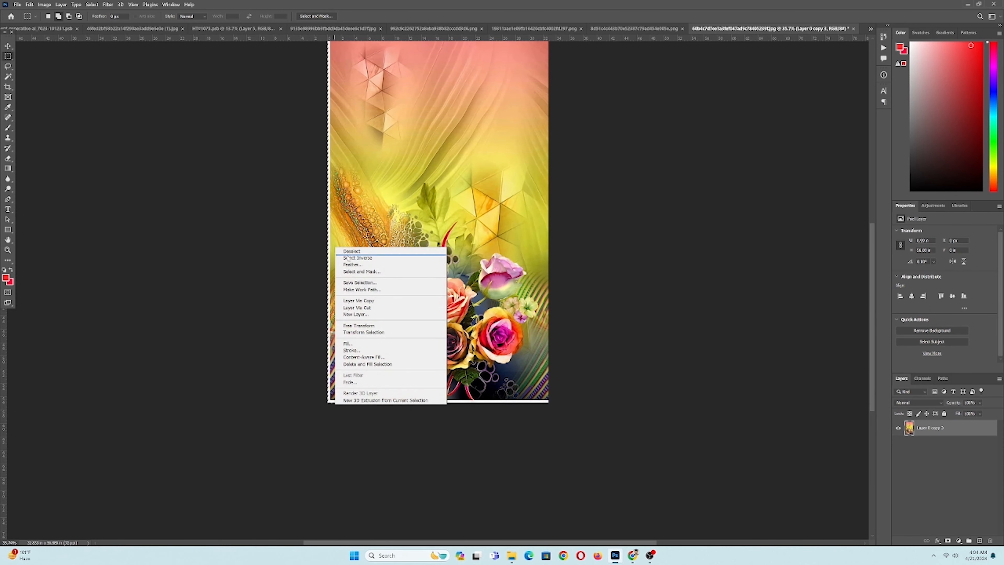
{"action": "left_click", "coordinate": [379, 364]}
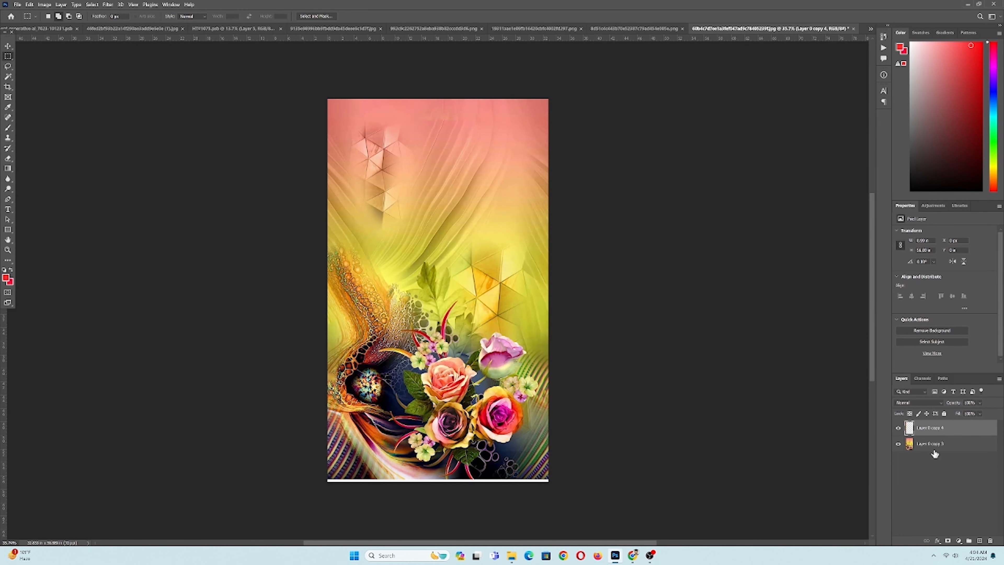
{"action": "left_click", "coordinate": [933, 445], "text": "shift"}
{"action": "key", "text": "ctrl+e"}
Step: Replace the white strip along the image's bottom edge using Content-Aware Fill, deselect, and merge the two layers
{"action": "mouse_move", "coordinate": [631, 505]}
{"action": "left_mouse_down"}
{"action": "mouse_move", "coordinate": [507, 502]}
{"action": "mouse_move", "coordinate": [309, 477]}
{"action": "left_mouse_up"}
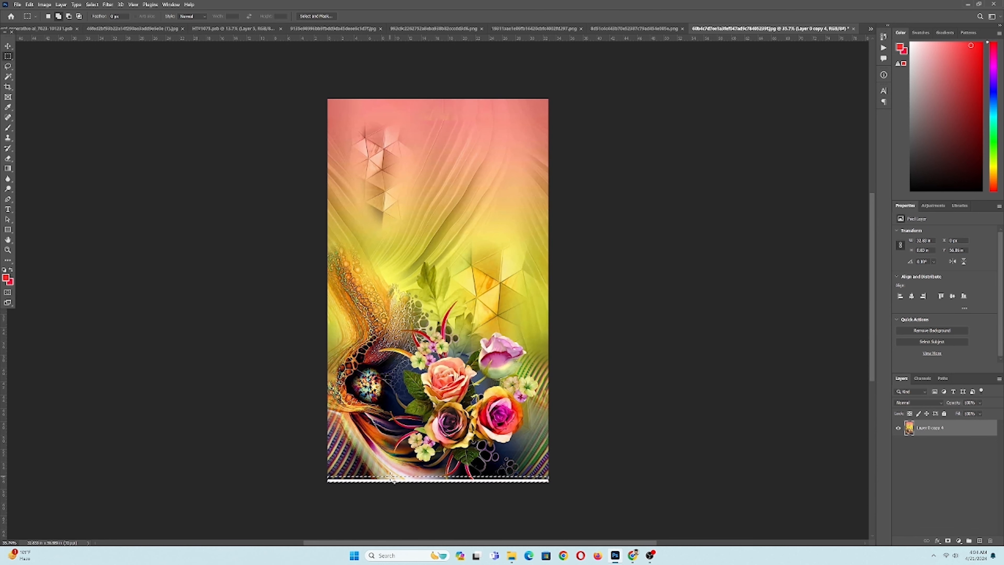
{"action": "right_click", "coordinate": [390, 477]}
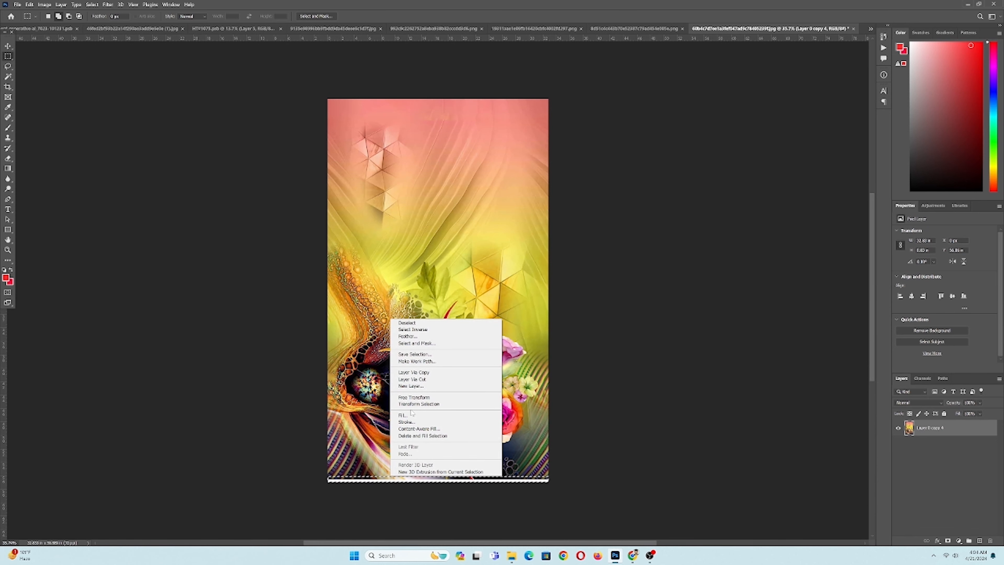
{"action": "left_click", "coordinate": [413, 429]}
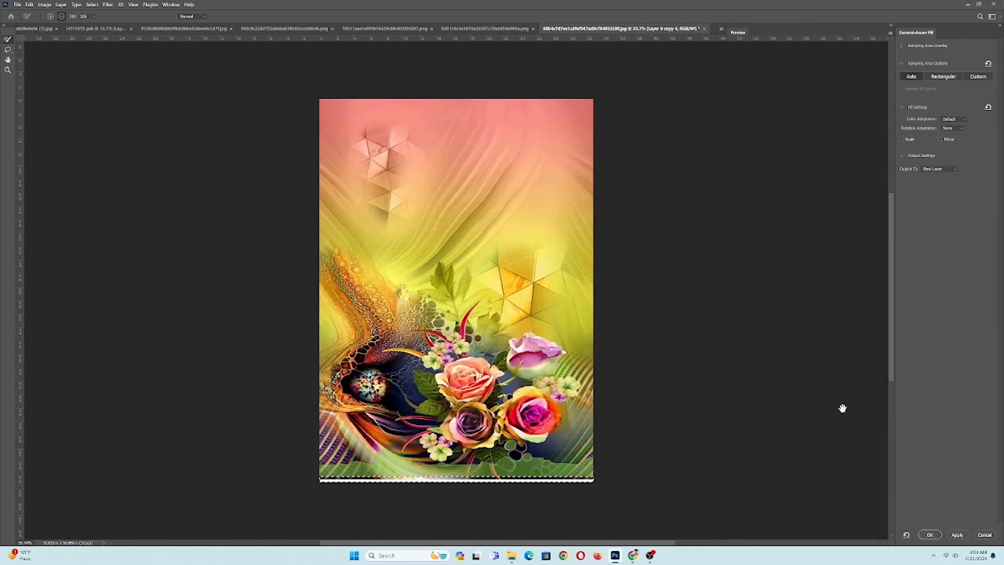
{"action": "key", "text": "Return"}
{"action": "key", "text": "ctrl+d"}
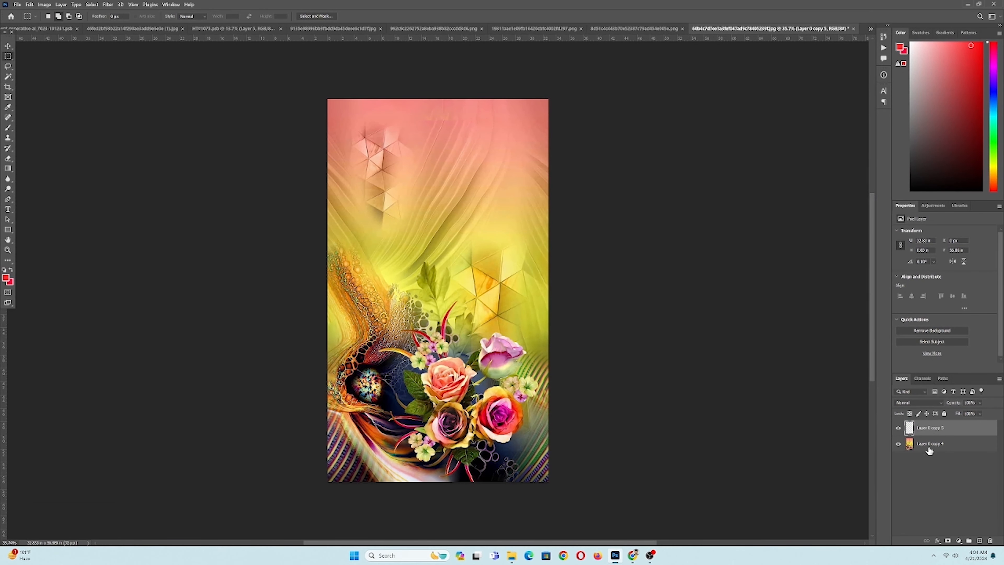
{"action": "left_click", "coordinate": [928, 451], "text": "shift"}
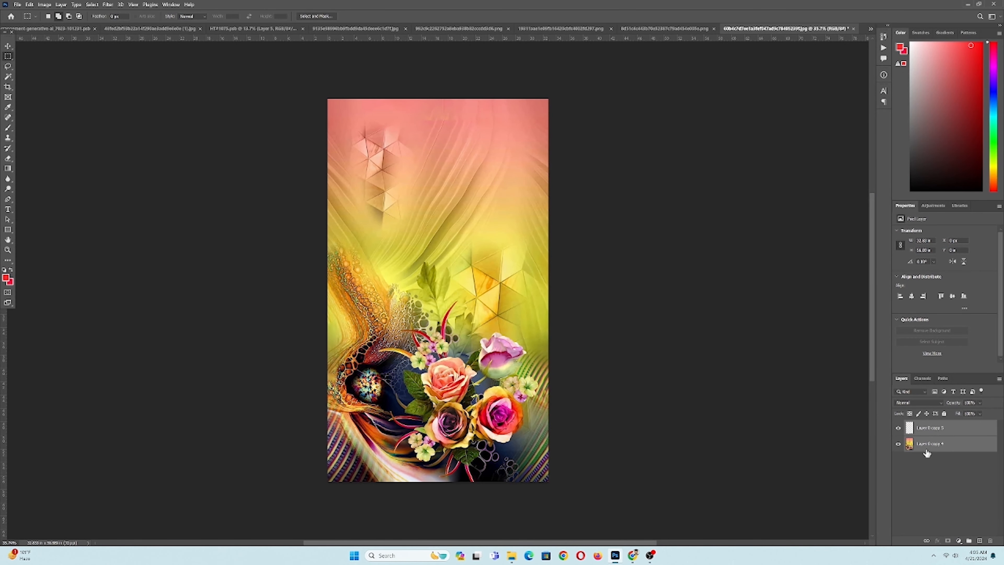
{"action": "key", "text": "ctrl+e"}
Step: Resize the floral image to a resolution of 200 pixels/inch and a height of 45 inches
{"action": "key", "text": "ctrl+0"}
{"action": "left_click", "coordinate": [8, 46]}
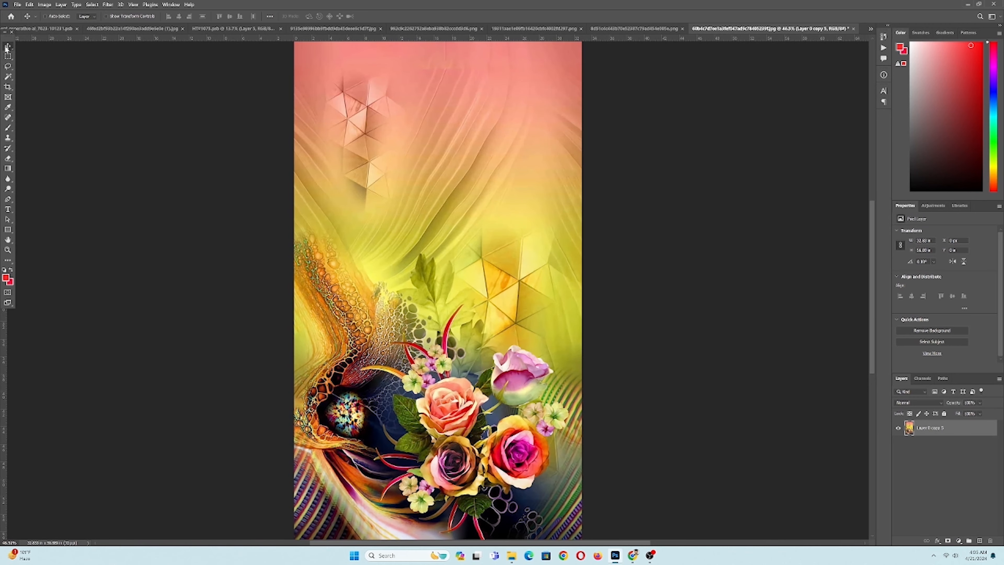
{"action": "scroll", "coordinate": [454, 362], "scroll_direction": "down", "scroll_amount": 1}
{"action": "scroll", "coordinate": [415, 341], "scroll_direction": "up", "scroll_amount": 5}
{"action": "scroll", "coordinate": [439, 339], "scroll_direction": "down", "scroll_amount": 1}
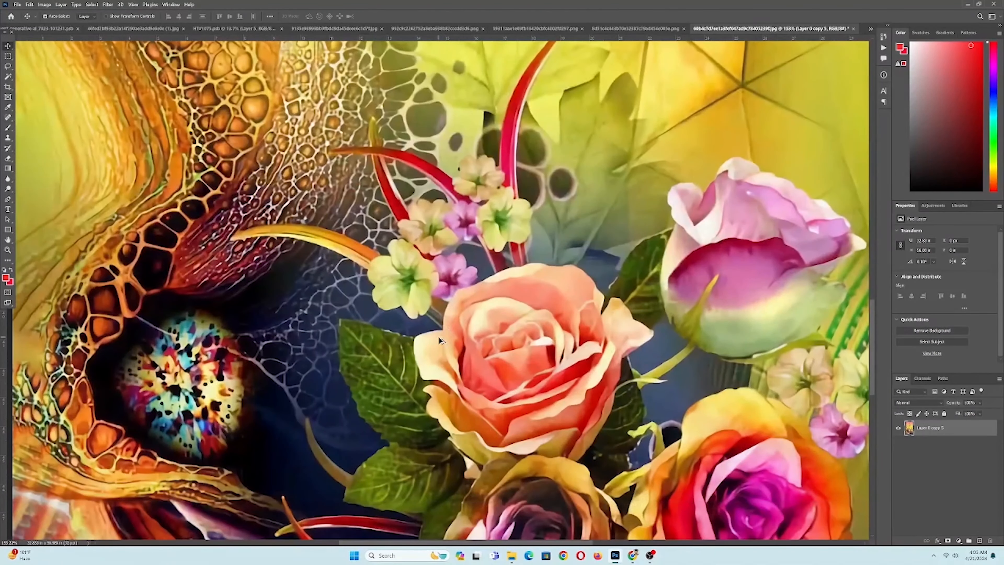
{"action": "key", "text": "ctrl+alt+i"}
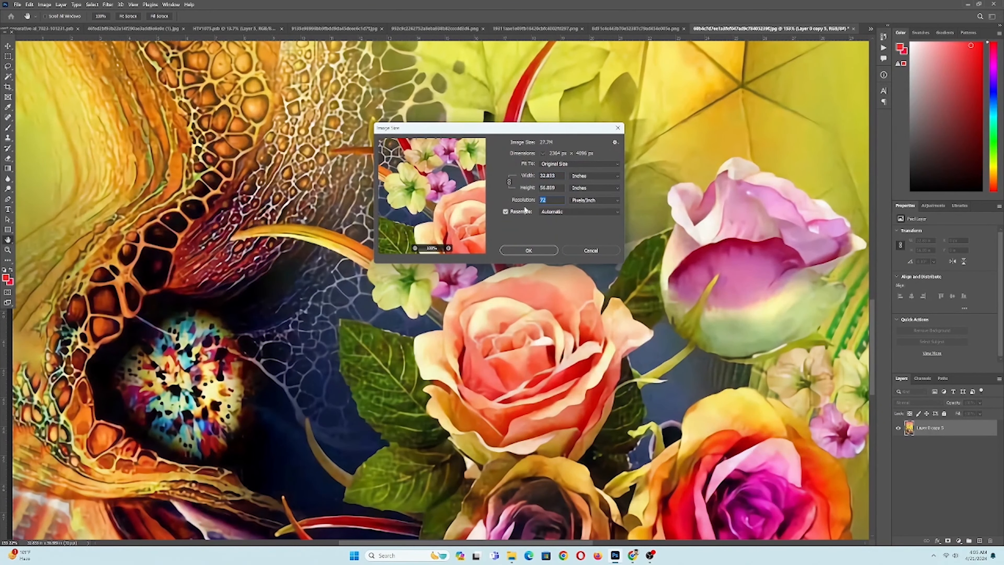
{"action": "type", "text": "200"}
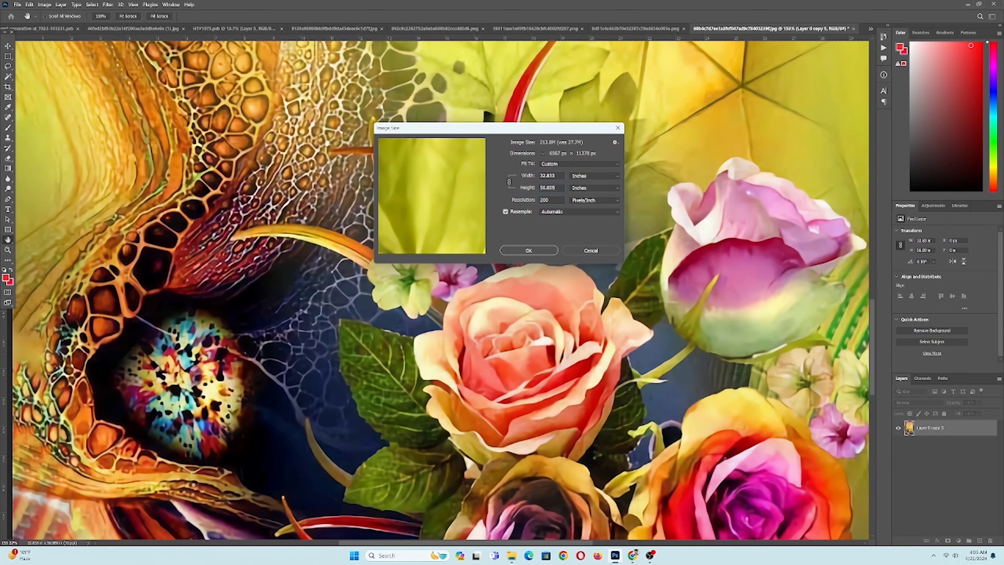
{"action": "type", "text": "45"}
{"action": "key", "text": "Return"}
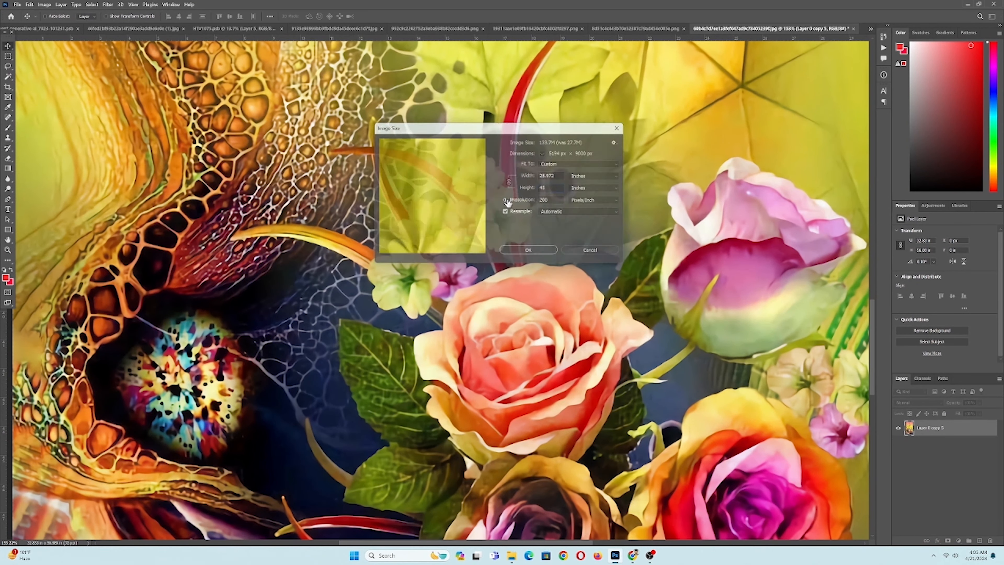
Step: Paste the floral artwork into the HTP1075.psb document and position it along the canvas's bottom edge
{"action": "key", "text": "ctrl+0"}
{"action": "scroll", "coordinate": [592, 360], "scroll_direction": "down", "scroll_amount": 2}
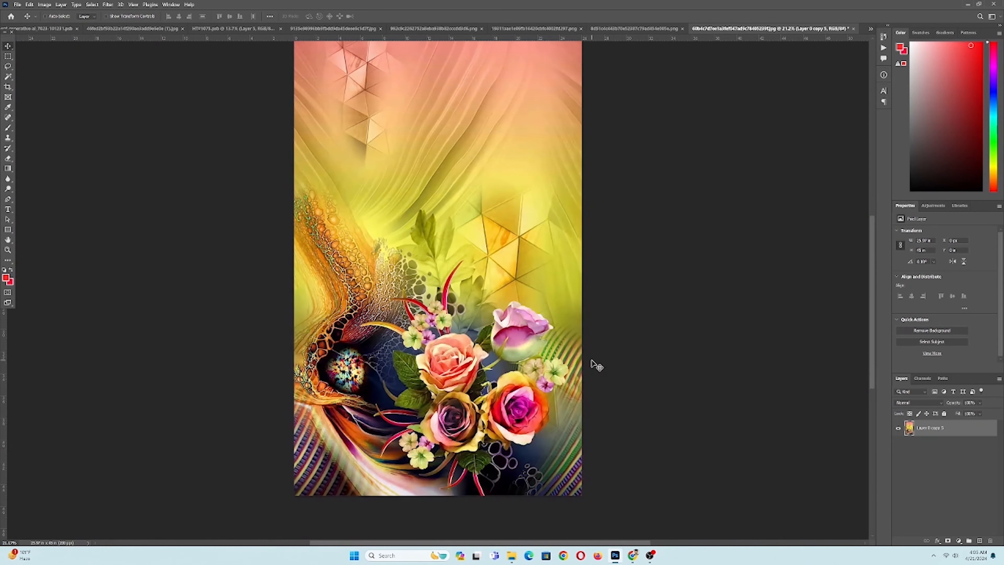
{"action": "left_click", "coordinate": [221, 29]}
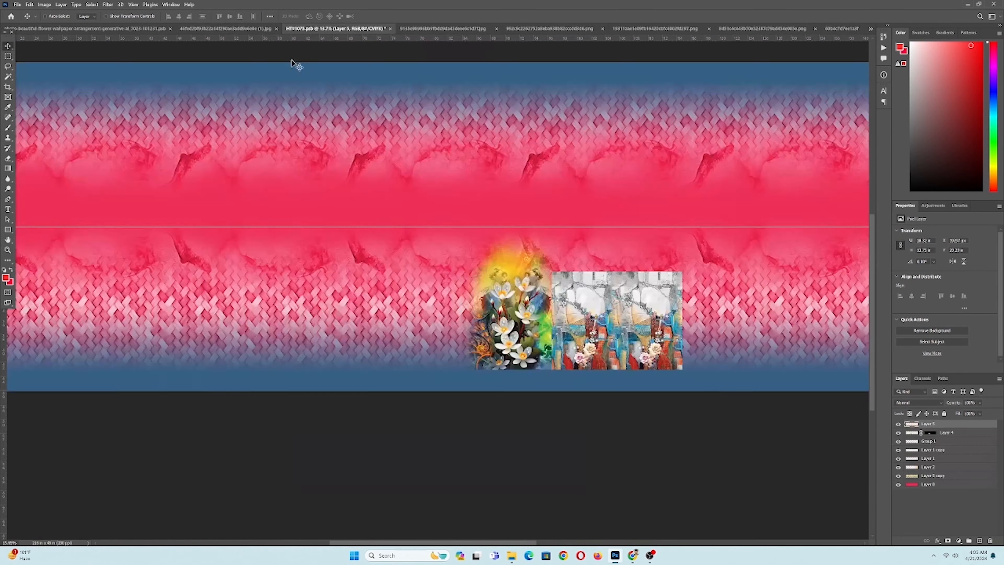
{"action": "key", "text": "ctrl+v"}
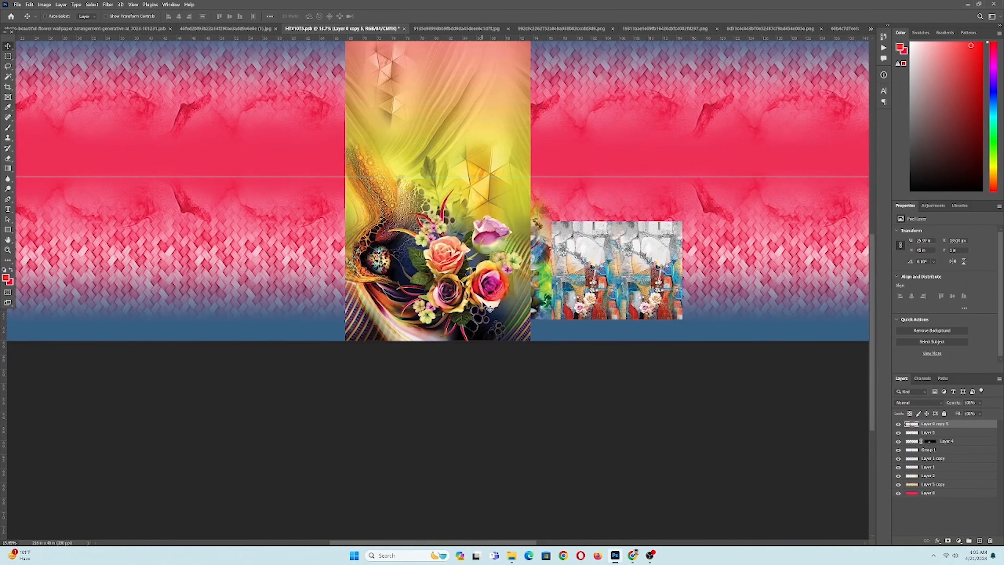
{"action": "left_click_drag", "start_coordinate": [535, 308], "coordinate": [515, 307]}
{"action": "left_click_drag", "start_coordinate": [516, 277], "coordinate": [514, 309]}
{"action": "left_click_drag", "start_coordinate": [504, 203], "coordinate": [514, 227]}
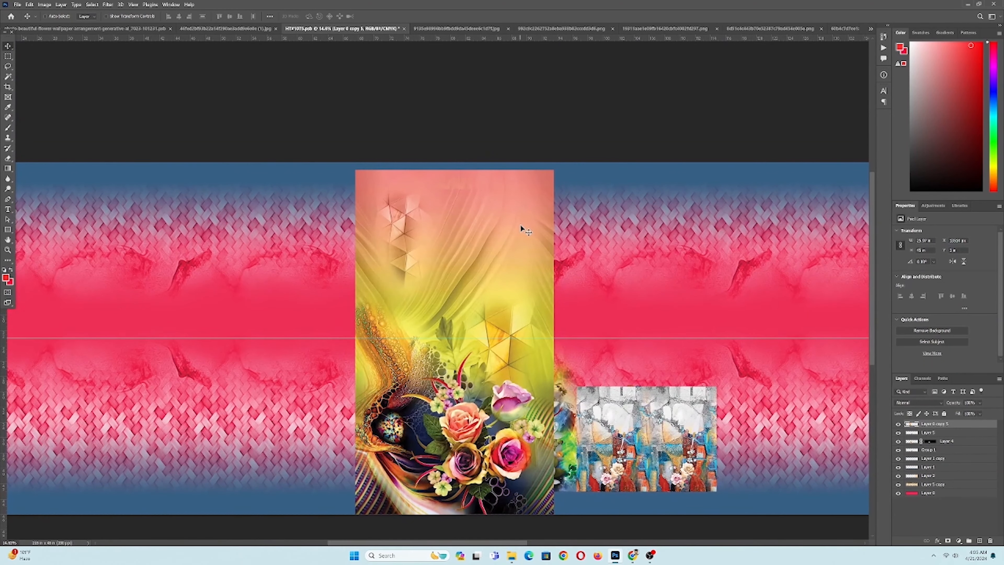
Step: Scale the pasted floral panel proportionally up to the full height of the canvas
{"action": "key", "text": "ctrl+t"}
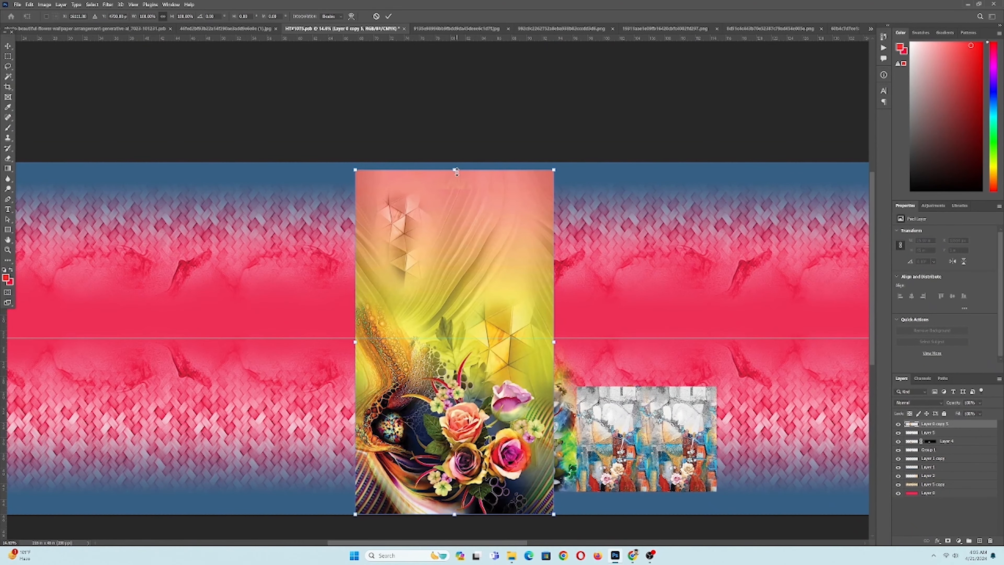
{"action": "mouse_move", "coordinate": [455, 170]}
{"action": "left_mouse_down"}
{"action": "mouse_move", "coordinate": [466, 148]}
{"action": "mouse_move", "coordinate": [459, 164]}
{"action": "left_mouse_up"}
{"action": "key", "text": "Return"}
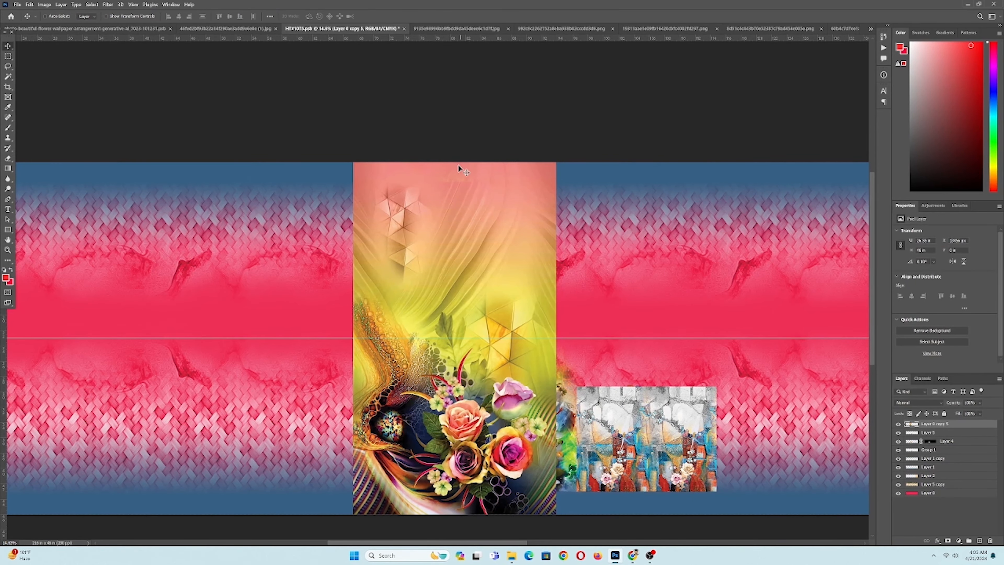
Step: Try placing a duplicate of the floral panel flush against its right side and check the seam
{"action": "scroll", "coordinate": [459, 165], "scroll_direction": "down", "scroll_amount": 3}
{"action": "scroll", "coordinate": [517, 300], "scroll_direction": "up", "scroll_amount": 3}
{"action": "left_click_drag", "start_coordinate": [272, 378], "coordinate": [594, 380]}
{"action": "scroll", "coordinate": [586, 222], "scroll_direction": "up", "scroll_amount": 5}
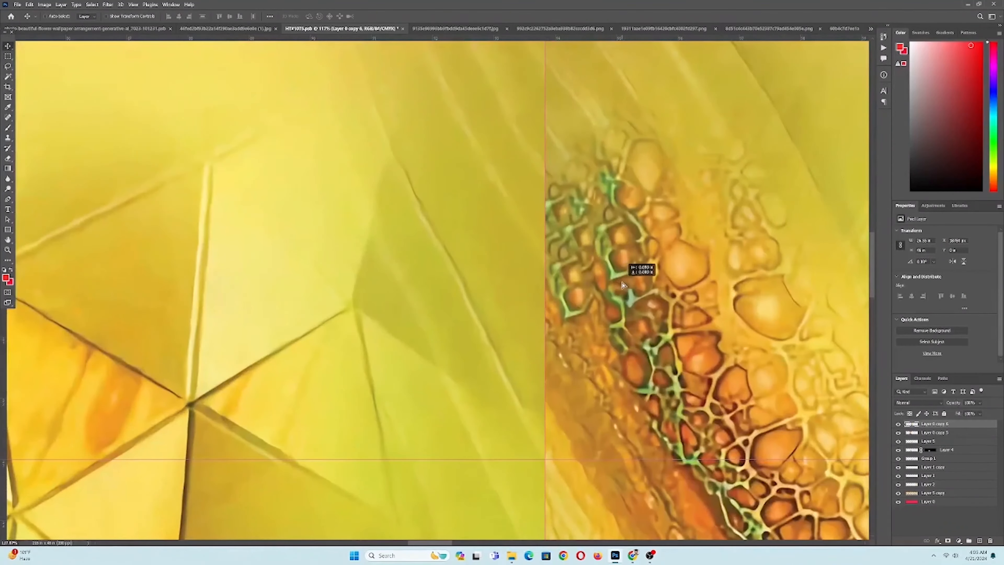
{"action": "scroll", "coordinate": [633, 300], "scroll_direction": "down", "scroll_amount": 8}
{"action": "scroll", "coordinate": [601, 303], "scroll_direction": "down", "scroll_amount": 3}
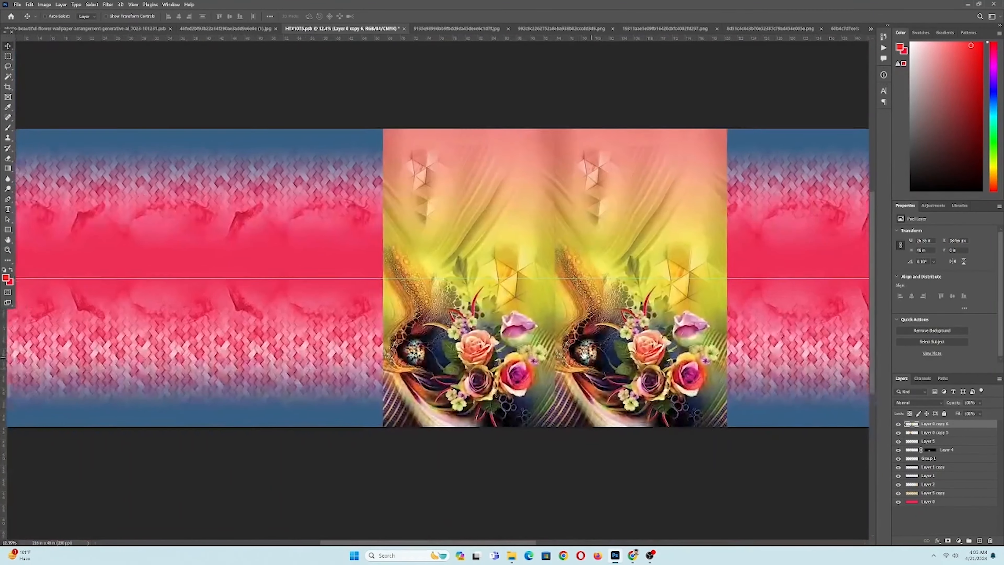
{"action": "scroll", "coordinate": [583, 353], "scroll_direction": "up", "scroll_amount": 8}
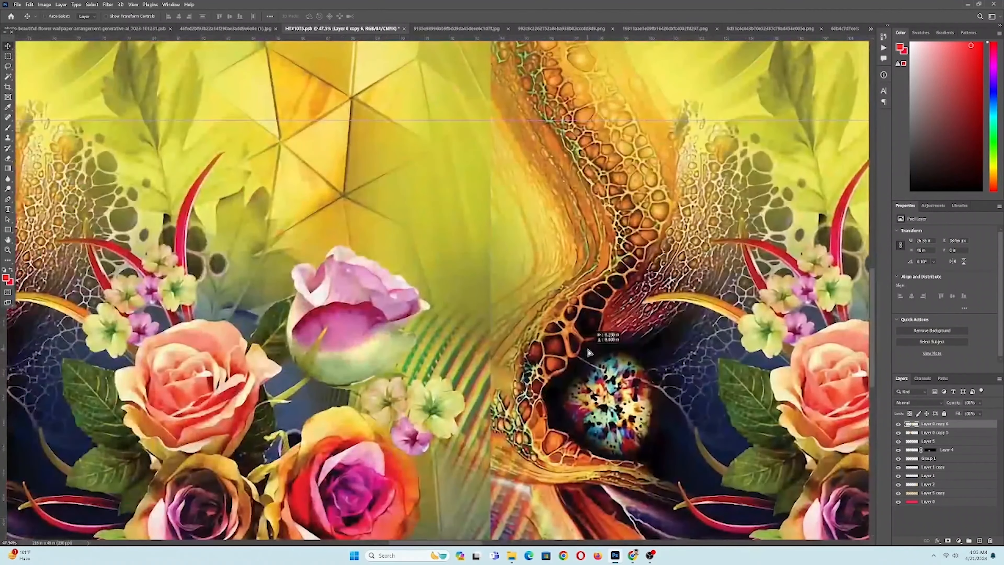
{"action": "scroll", "coordinate": [578, 347], "scroll_direction": "down", "scroll_amount": 6}
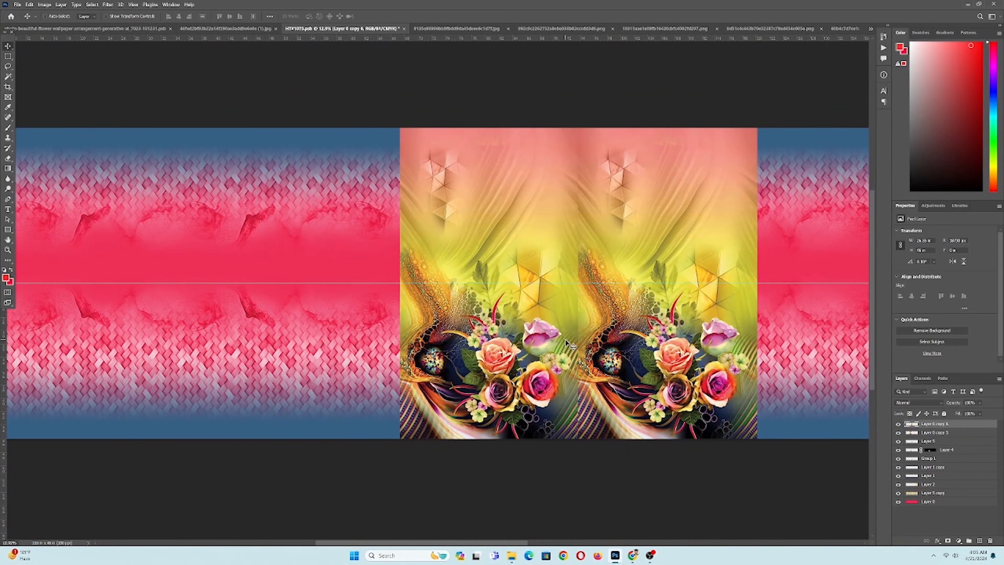
{"action": "key", "text": "ctrl+z"}
{"action": "key", "text": "ctrl+z"}
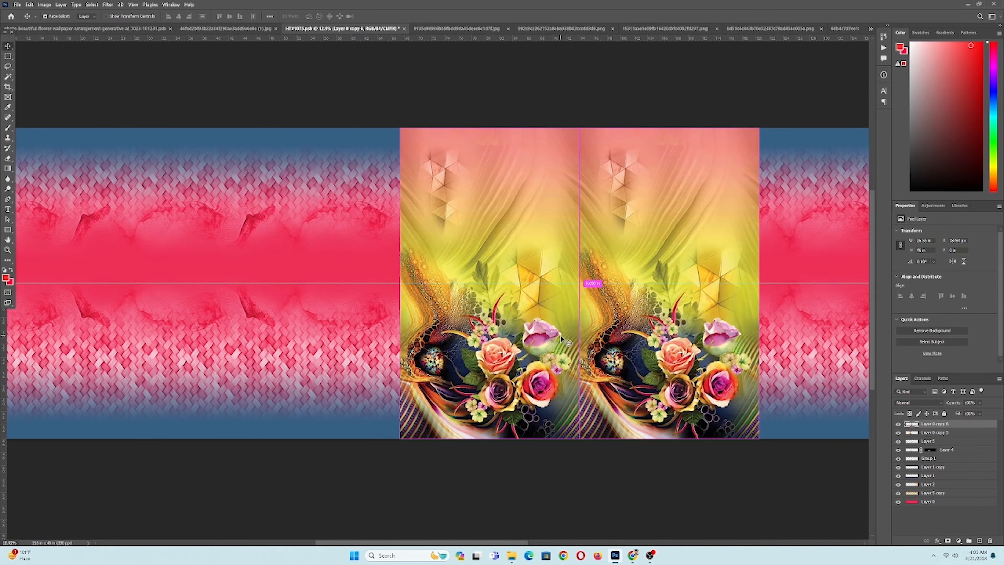
Step: Scale the floral panel down proportionally to about 32.5 inches high, keeping it on the canvas's bottom edge
{"action": "key", "text": "ctrl+t"}
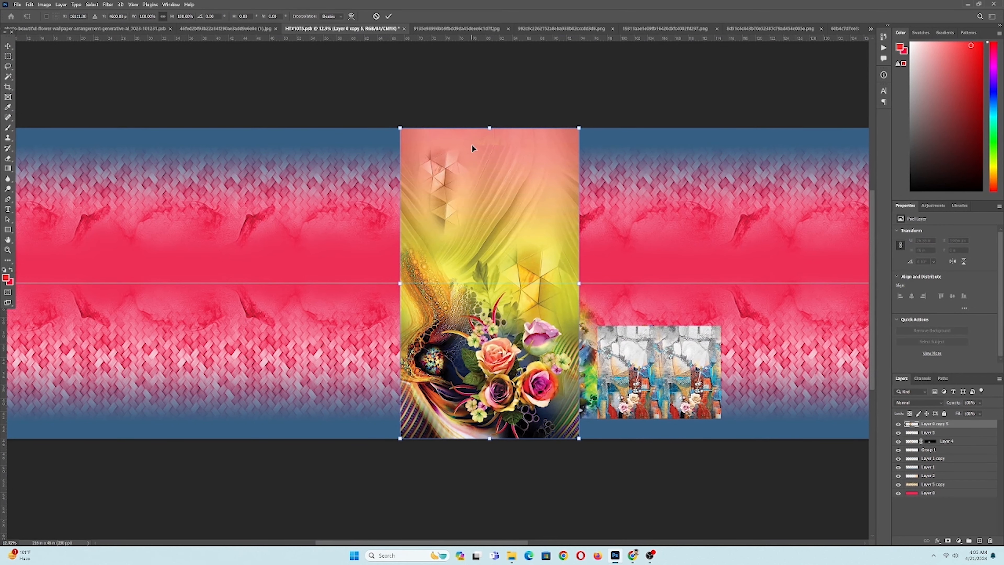
{"action": "left_click_drag", "start_coordinate": [489, 128], "coordinate": [489, 219]}
{"action": "key", "text": "Return"}
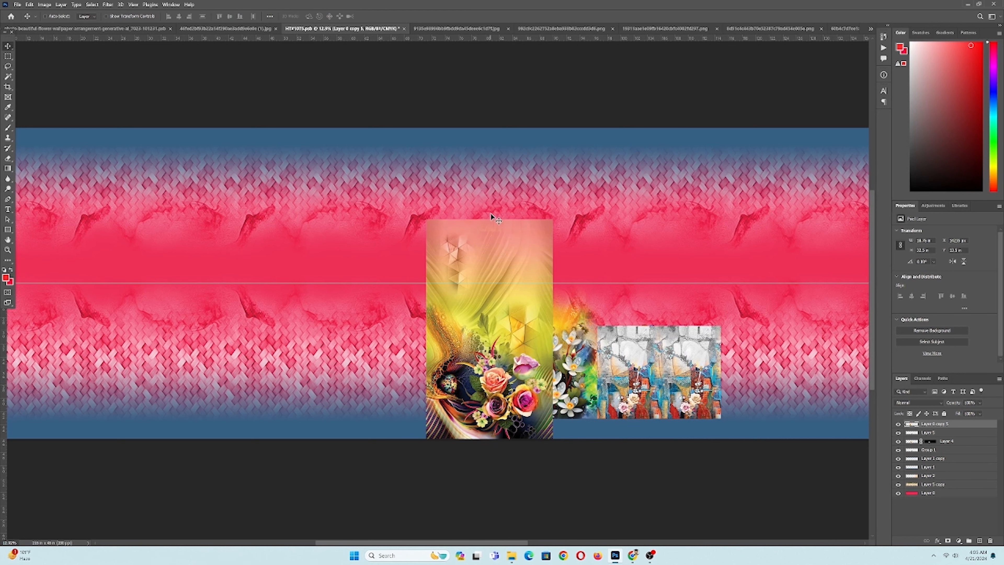
Step: Delete the grey and blue abstract pattern layer to the right of the floral panel and select the panel
{"action": "left_click", "coordinate": [692, 380], "text": "ctrl"}
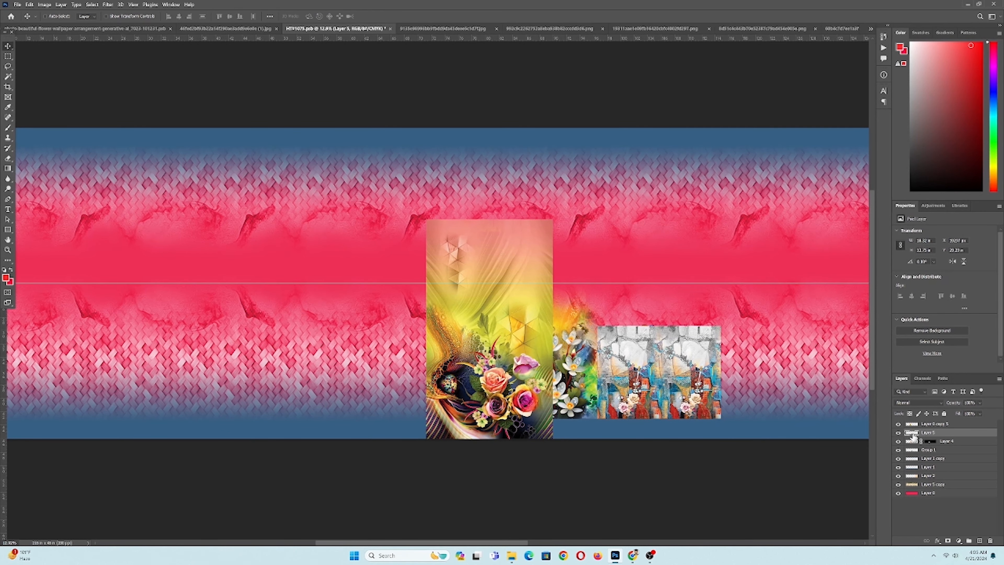
{"action": "key", "text": "Delete"}
{"action": "scroll", "coordinate": [552, 391], "scroll_direction": "down", "scroll_amount": 2}
{"action": "left_click", "coordinate": [518, 358], "text": "ctrl"}
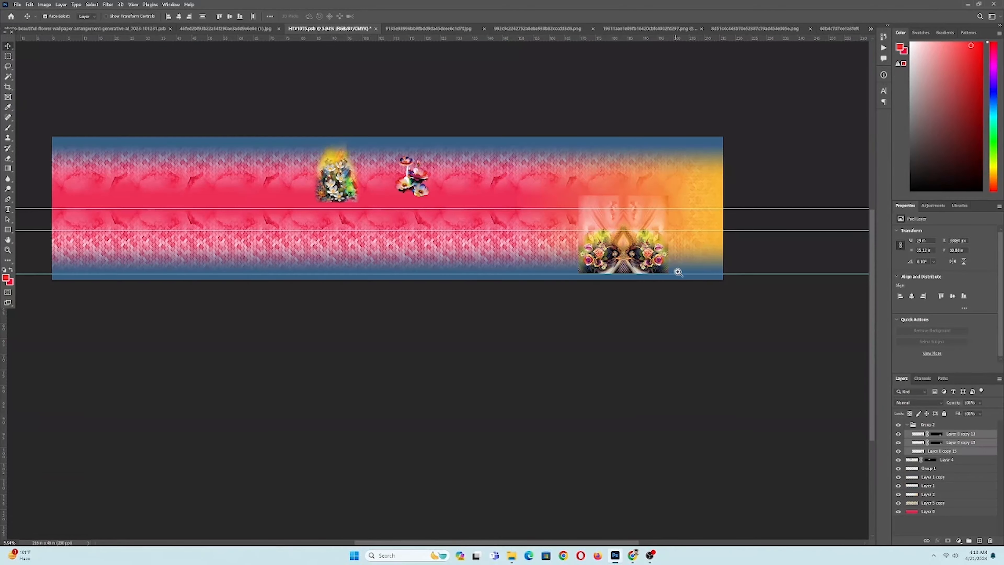
Step: Move the selected mirrored floral panels from the banner's right end to near its left end
{"action": "left_click_drag", "start_coordinate": [697, 264], "coordinate": [736, 301]}
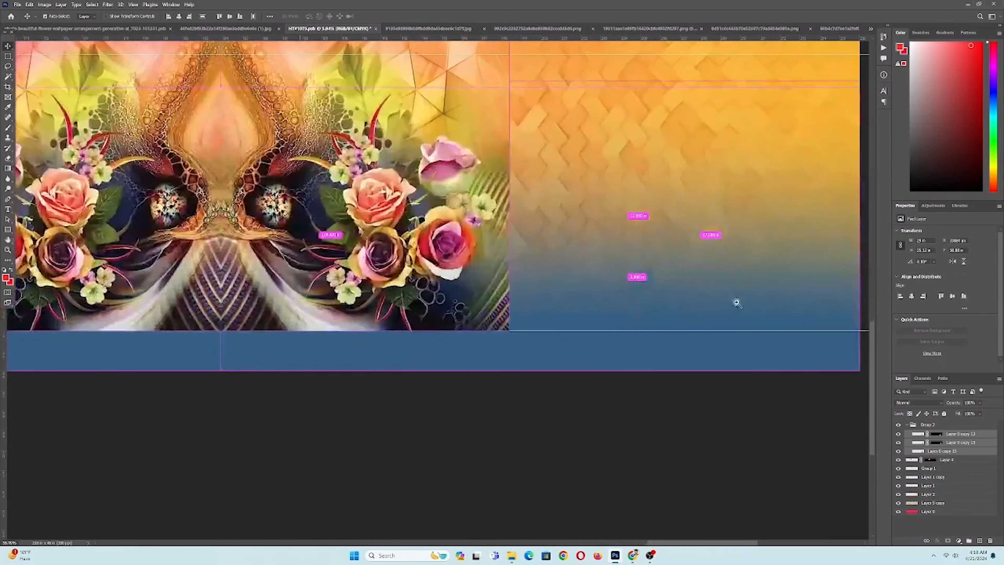
{"action": "scroll", "coordinate": [558, 357], "scroll_direction": "up", "scroll_amount": 2}
{"action": "left_click_drag", "start_coordinate": [616, 328], "coordinate": [569, 324]}
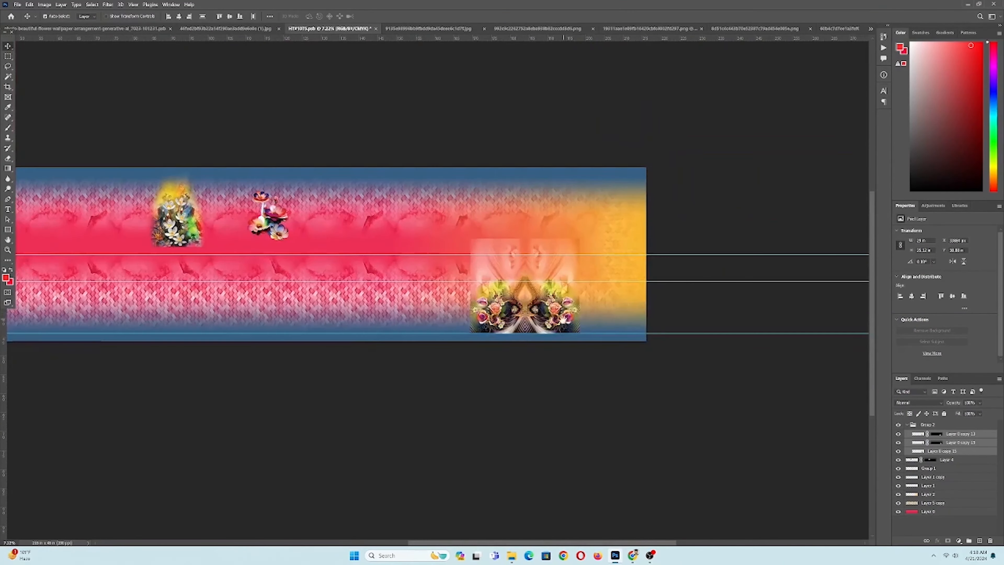
{"action": "left_click_drag", "start_coordinate": [372, 341], "coordinate": [263, 342]}
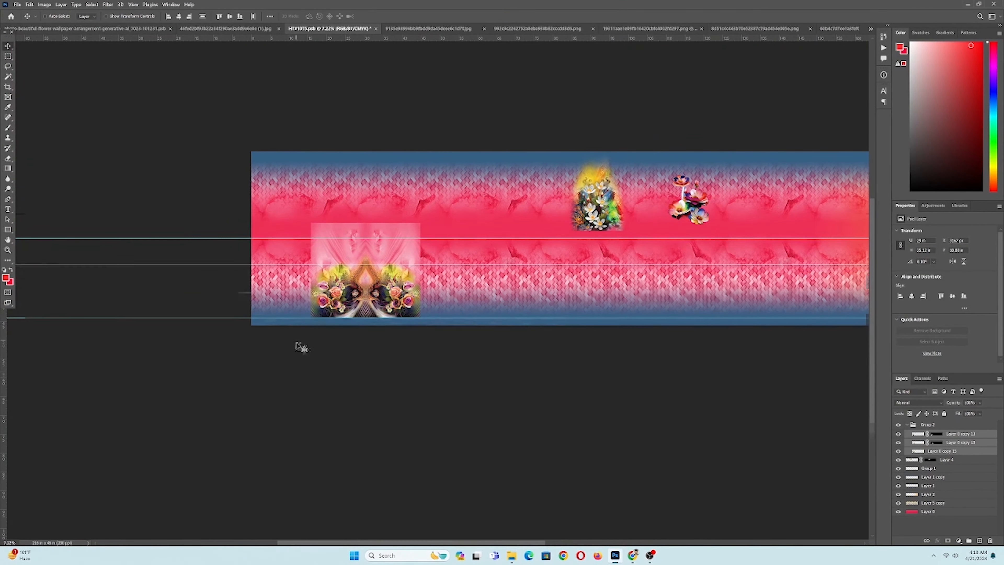
Step: Move the selected mirrored floral panels flush against the banner's left edge
{"action": "scroll", "coordinate": [297, 343], "scroll_direction": "down", "scroll_amount": 2}
{"action": "left_click_drag", "start_coordinate": [278, 262], "coordinate": [399, 288]}
{"action": "left_click_drag", "start_coordinate": [518, 286], "coordinate": [351, 277]}
{"action": "key", "text": "Return"}
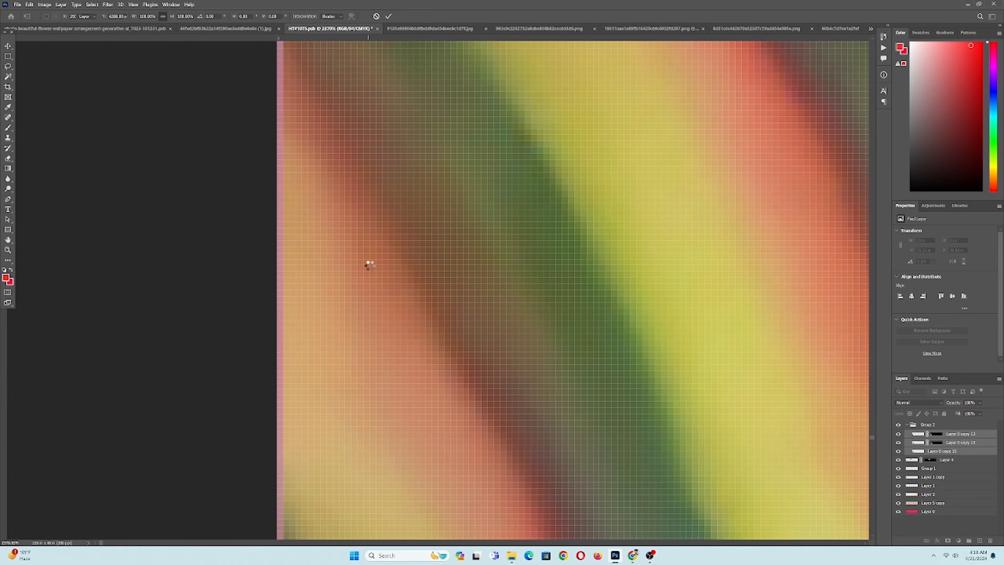
{"action": "left_click_drag", "start_coordinate": [559, 355], "coordinate": [457, 336]}
{"action": "left_click_drag", "start_coordinate": [672, 364], "coordinate": [500, 356]}
{"action": "left_click", "coordinate": [971, 435]}
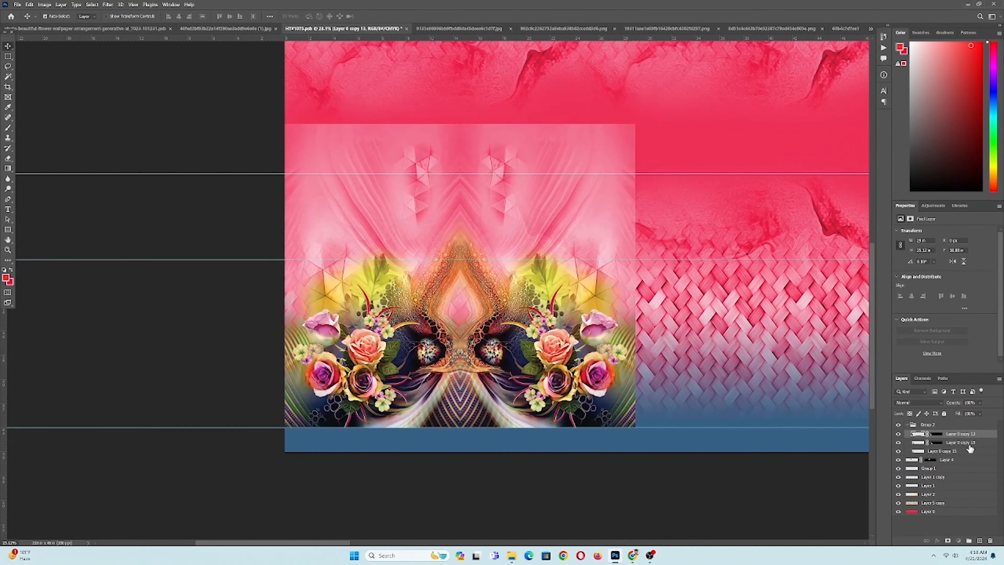
{"action": "left_click", "coordinate": [970, 442], "text": "ctrl"}
{"action": "key", "text": "ctrl+j"}
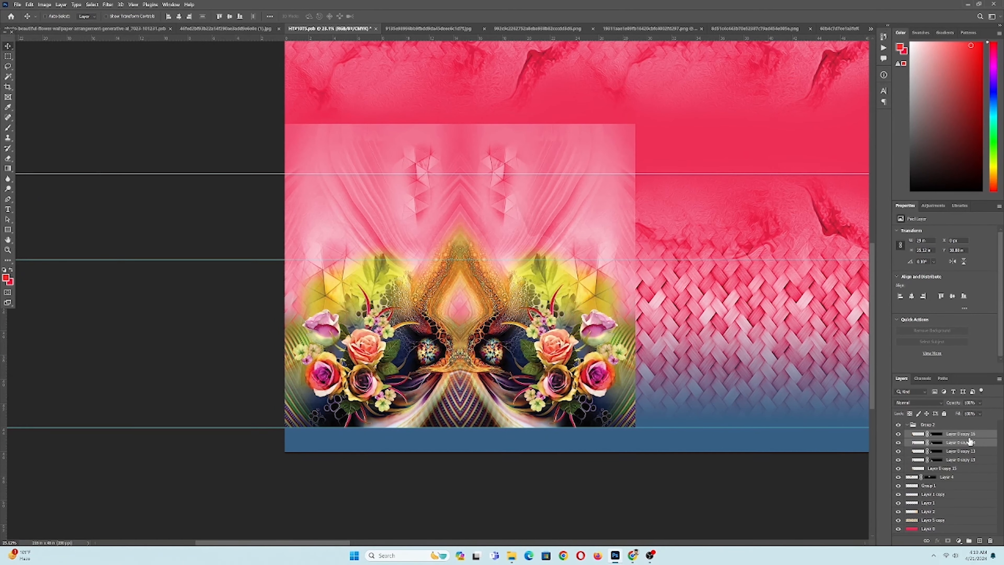
{"action": "left_click_drag", "start_coordinate": [275, 334], "coordinate": [379, 337]}
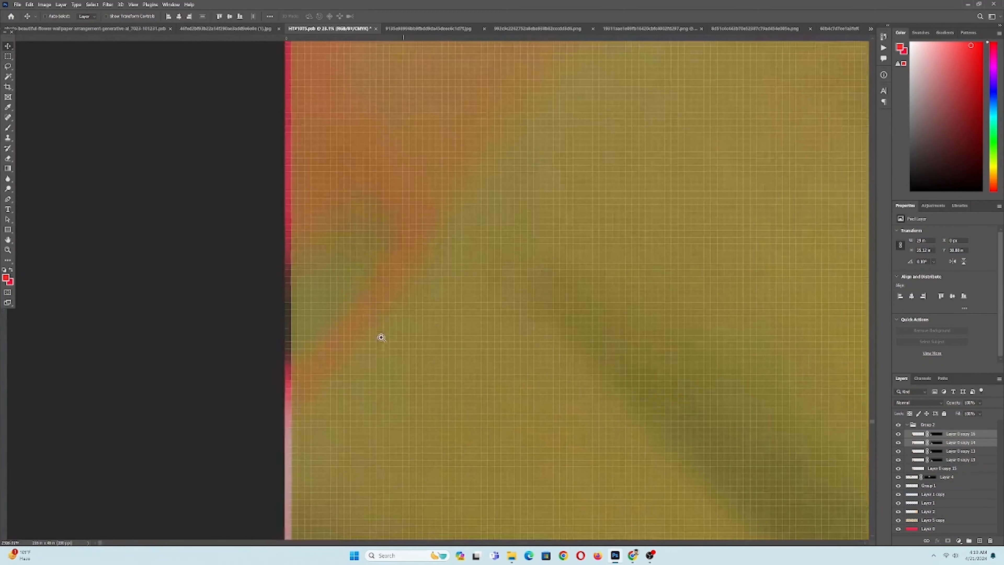
{"action": "key", "text": "ctrl+z"}
Step: Fine-tune the alignment of the mirrored floral panels with the banner's left edge
{"action": "left_click_drag", "start_coordinate": [494, 362], "coordinate": [366, 358]}
{"action": "scroll", "coordinate": [670, 378], "scroll_direction": "down", "scroll_amount": 1}
{"action": "left_click_drag", "start_coordinate": [557, 340], "coordinate": [600, 352]}
{"action": "mouse_move", "coordinate": [404, 324]}
{"action": "left_mouse_down"}
{"action": "mouse_move", "coordinate": [359, 326]}
{"action": "mouse_move", "coordinate": [391, 329]}
{"action": "left_mouse_up"}
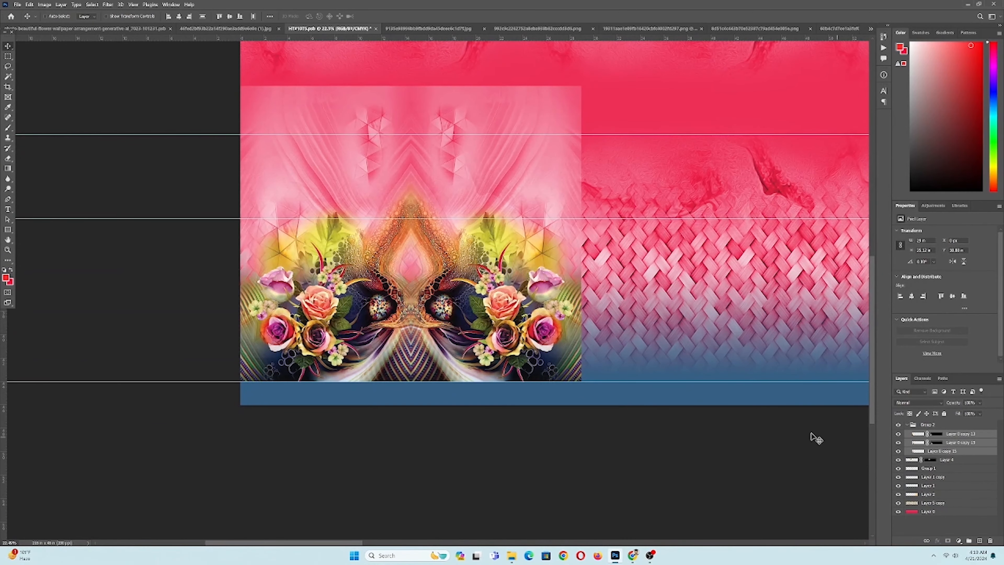
Step: Duplicate the selected floral panels and butt the copy against the original's right side, closing the gap at the seam
{"action": "left_click_drag", "start_coordinate": [580, 351], "coordinate": [496, 422]}
{"action": "left_click_drag", "start_coordinate": [147, 359], "coordinate": [500, 353]}
{"action": "left_click_drag", "start_coordinate": [504, 356], "coordinate": [556, 371]}
{"action": "scroll", "coordinate": [556, 371], "scroll_direction": "up", "scroll_amount": 1}
{"action": "left_click_drag", "start_coordinate": [657, 364], "coordinate": [482, 364]}
{"action": "left_click_drag", "start_coordinate": [400, 232], "coordinate": [471, 281]}
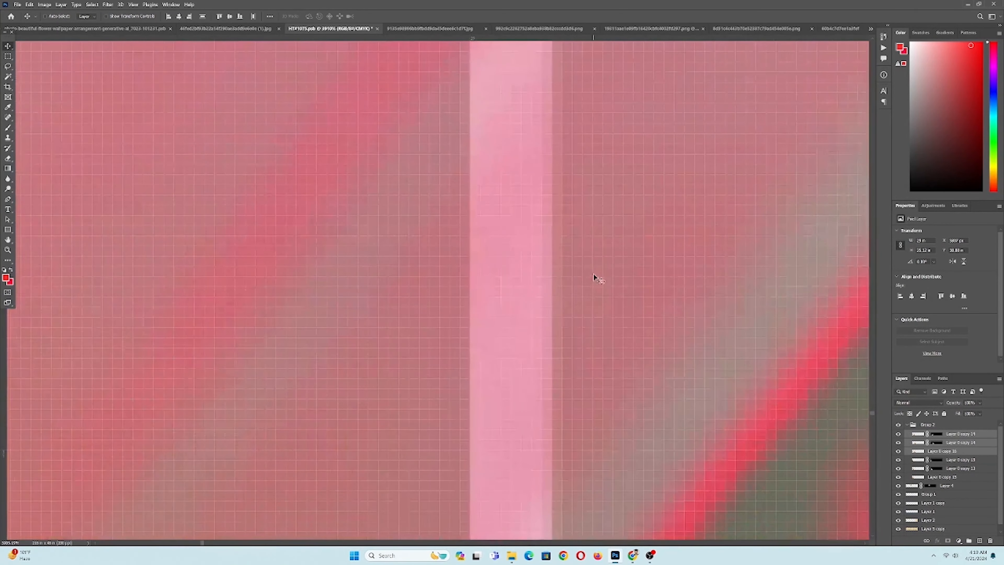
{"action": "left_click_drag", "start_coordinate": [593, 276], "coordinate": [520, 274]}
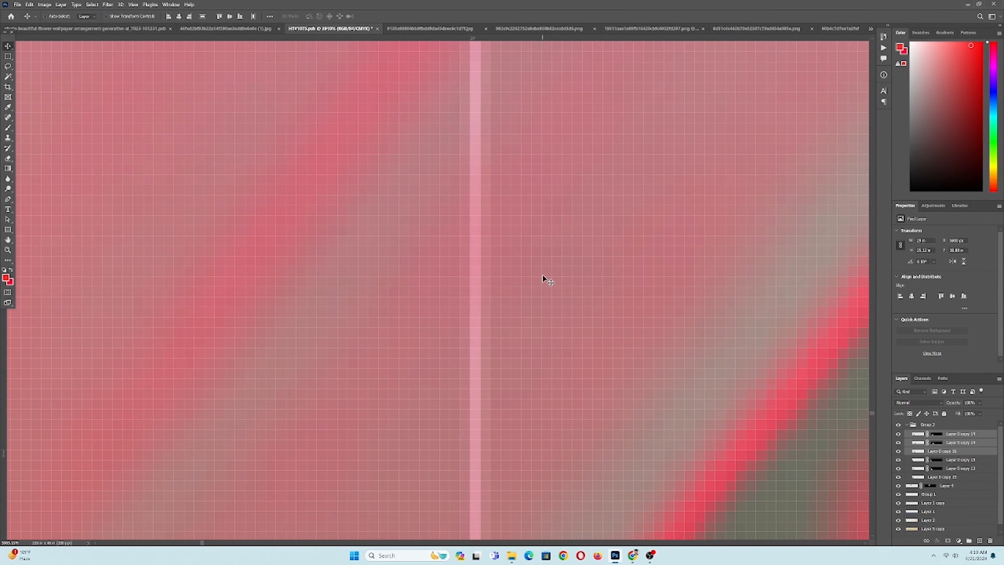
{"action": "key", "text": "Left"}
{"action": "left_click_drag", "start_coordinate": [443, 246], "coordinate": [340, 242]}
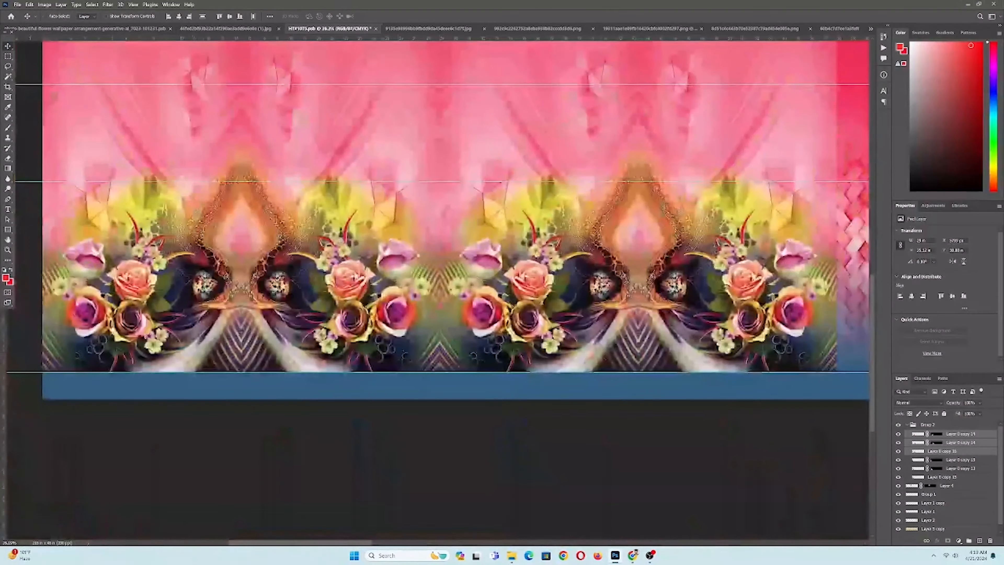
Step: Examine the seam between the two mirrored floral panels and their placement on the whole banner
{"action": "scroll", "coordinate": [435, 293], "scroll_direction": "down", "scroll_amount": 2}
{"action": "left_click_drag", "start_coordinate": [439, 304], "coordinate": [478, 304]}
{"action": "scroll", "coordinate": [593, 356], "scroll_direction": "down", "scroll_amount": 1}
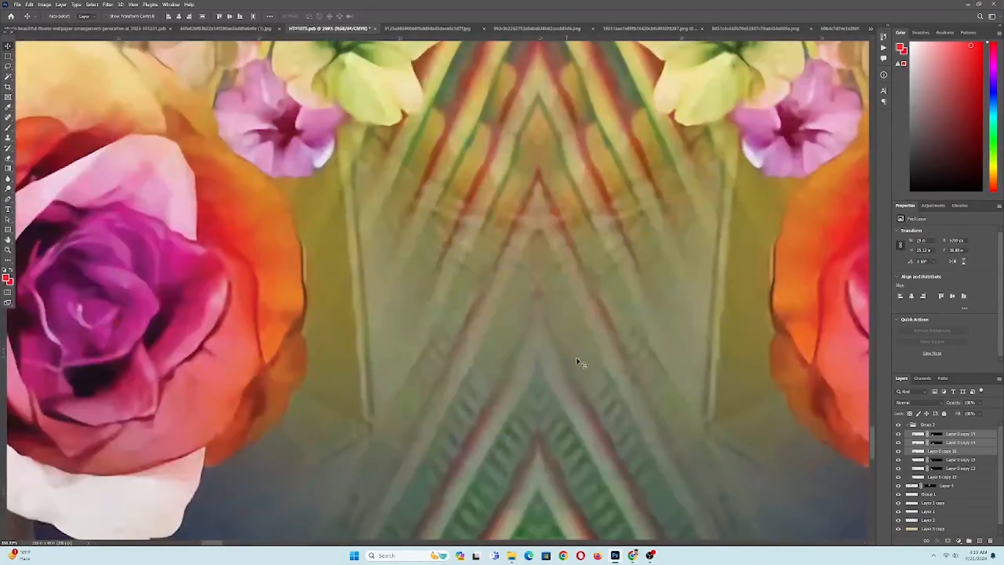
{"action": "left_click_drag", "start_coordinate": [620, 355], "coordinate": [562, 343]}
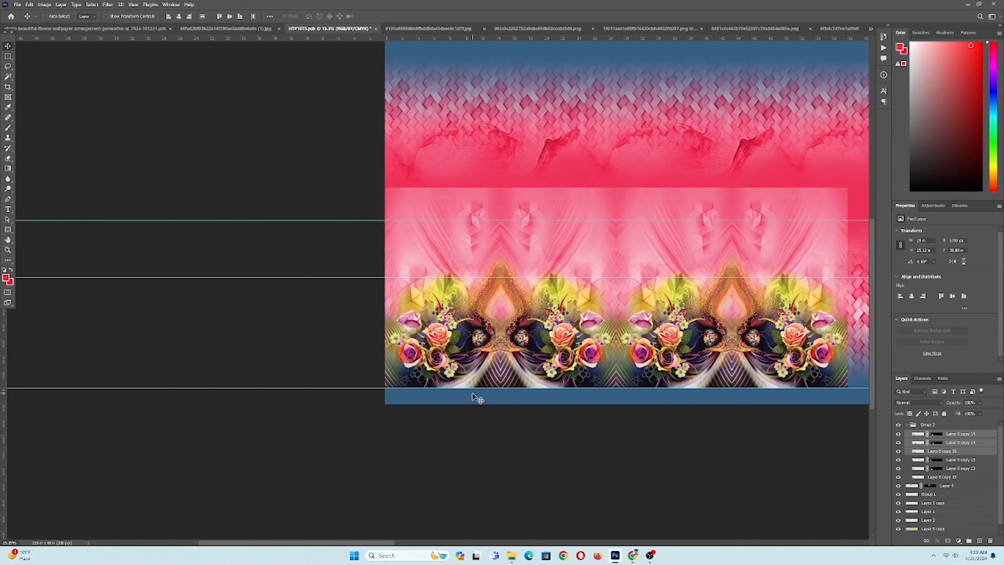
{"action": "scroll", "coordinate": [457, 370], "scroll_direction": "down", "scroll_amount": 1}
{"action": "scroll", "coordinate": [669, 317], "scroll_direction": "down", "scroll_amount": 5}
{"action": "left_click_drag", "start_coordinate": [736, 326], "coordinate": [450, 348]}
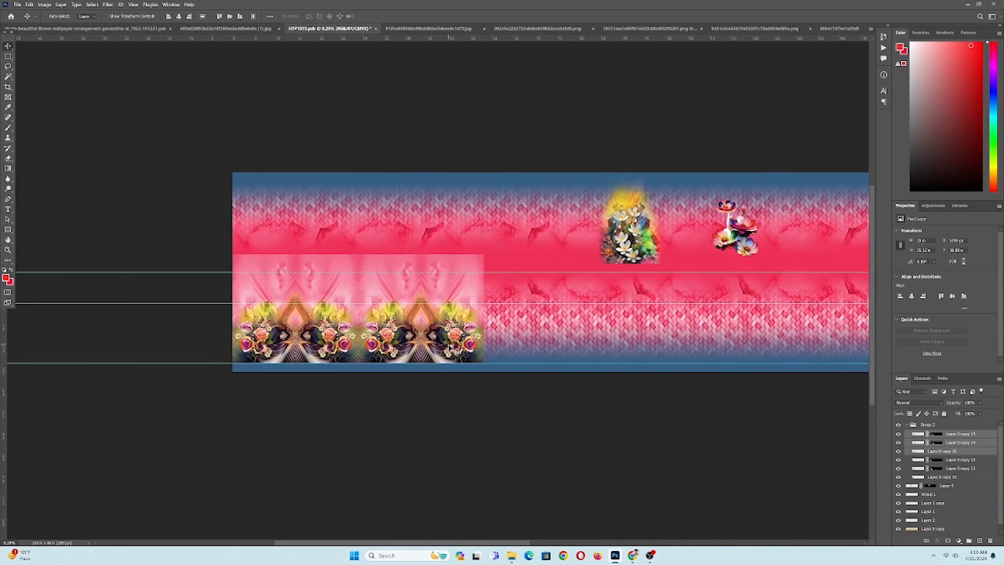
{"action": "scroll", "coordinate": [434, 348], "scroll_direction": "down", "scroll_amount": 2}
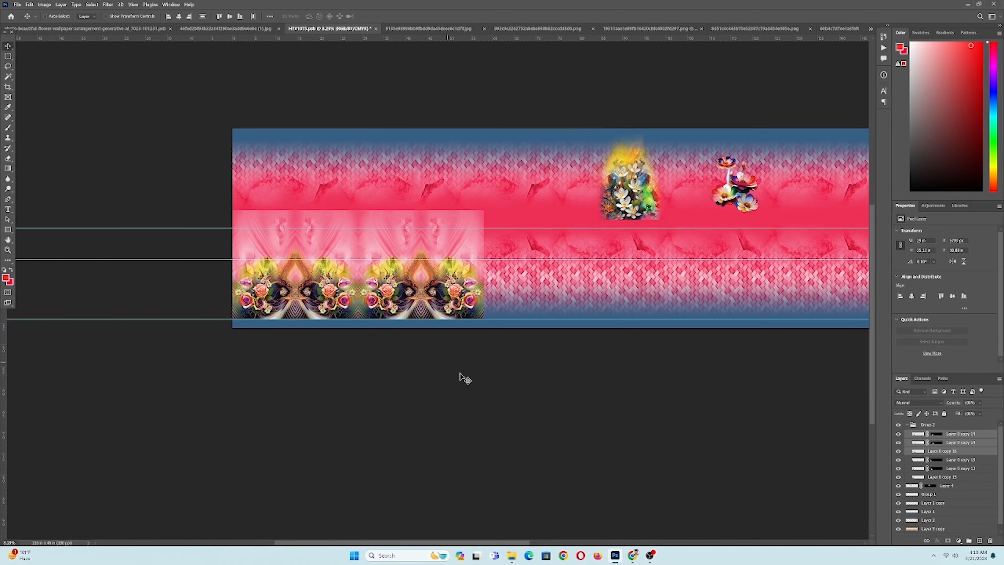
{"action": "left_click", "coordinate": [633, 556]}
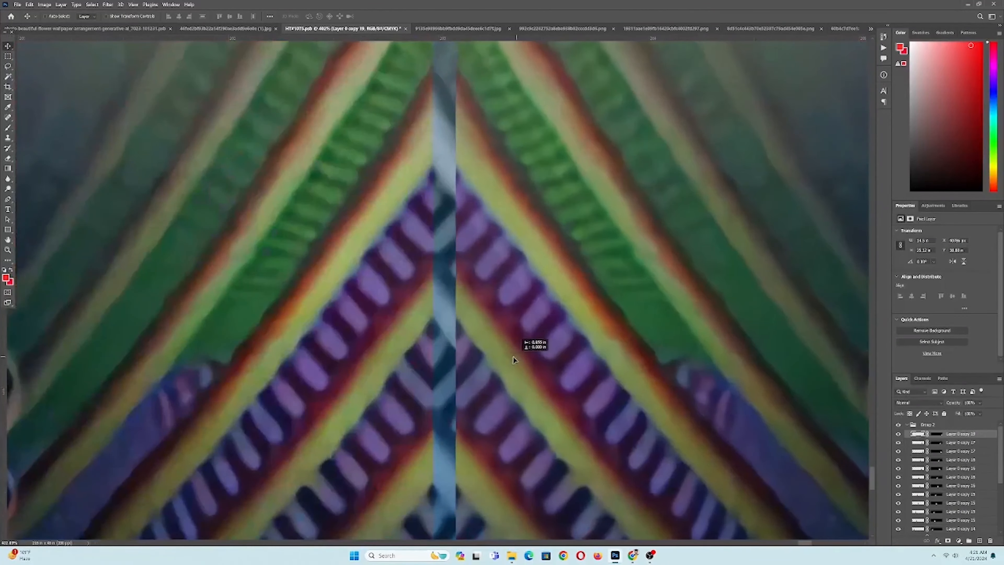
Step: Shift the last floral panel at the banner's right end left to close its seam, and save the document
{"action": "left_click_drag", "start_coordinate": [513, 359], "coordinate": [498, 357]}
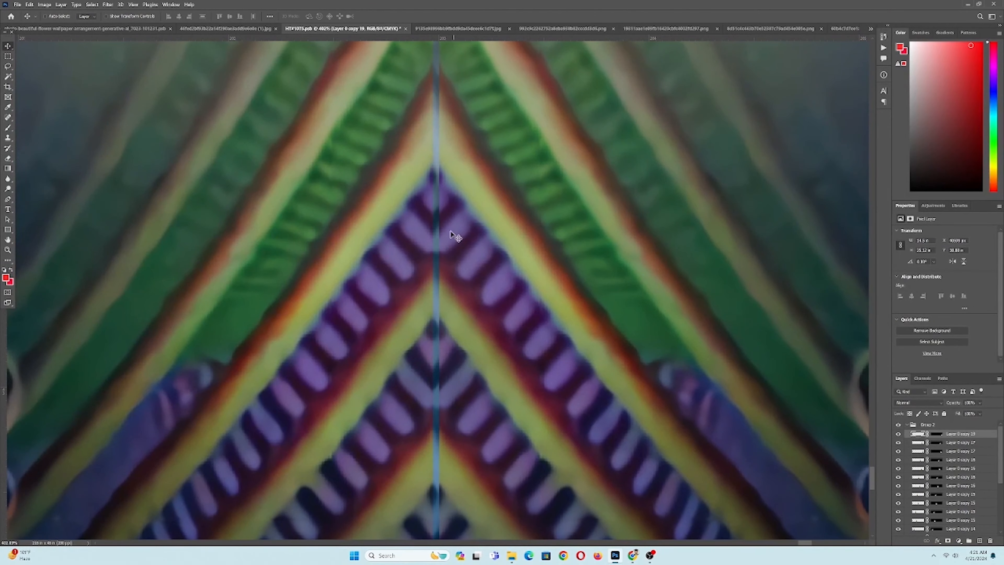
{"action": "left_click_drag", "start_coordinate": [433, 170], "coordinate": [514, 237]}
{"action": "left_click_drag", "start_coordinate": [609, 254], "coordinate": [513, 254]}
{"action": "key", "text": "Left"}
{"action": "scroll", "coordinate": [676, 283], "scroll_direction": "down", "scroll_amount": 10}
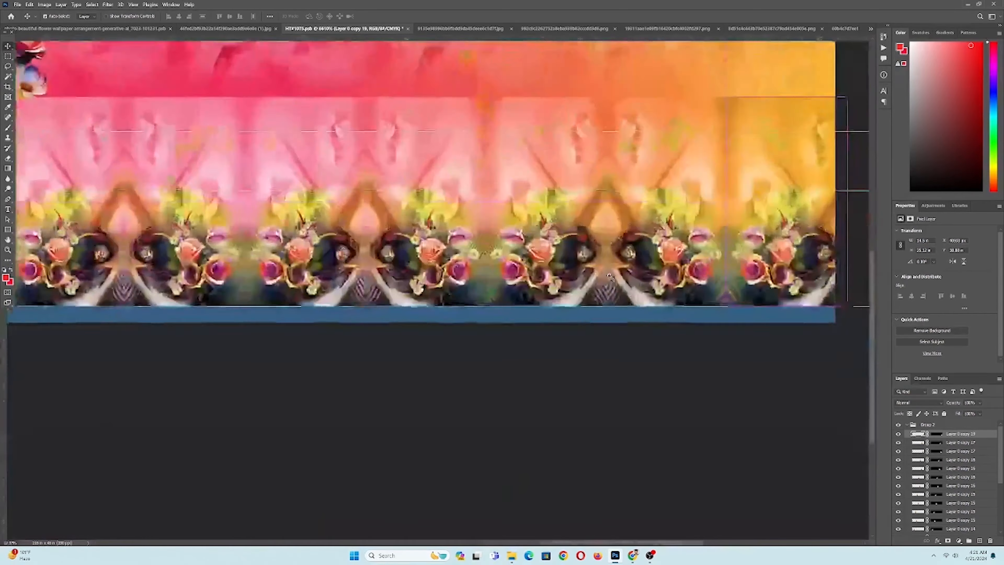
{"action": "scroll", "coordinate": [765, 355], "scroll_direction": "down", "scroll_amount": 1}
{"action": "key", "text": "ctrl+0"}
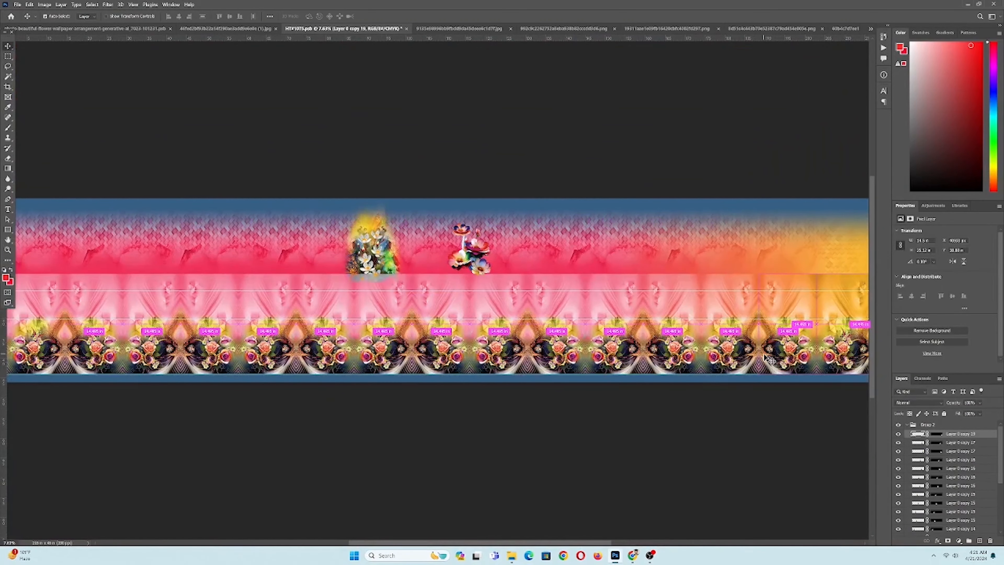
{"action": "key", "text": "ctrl+s"}
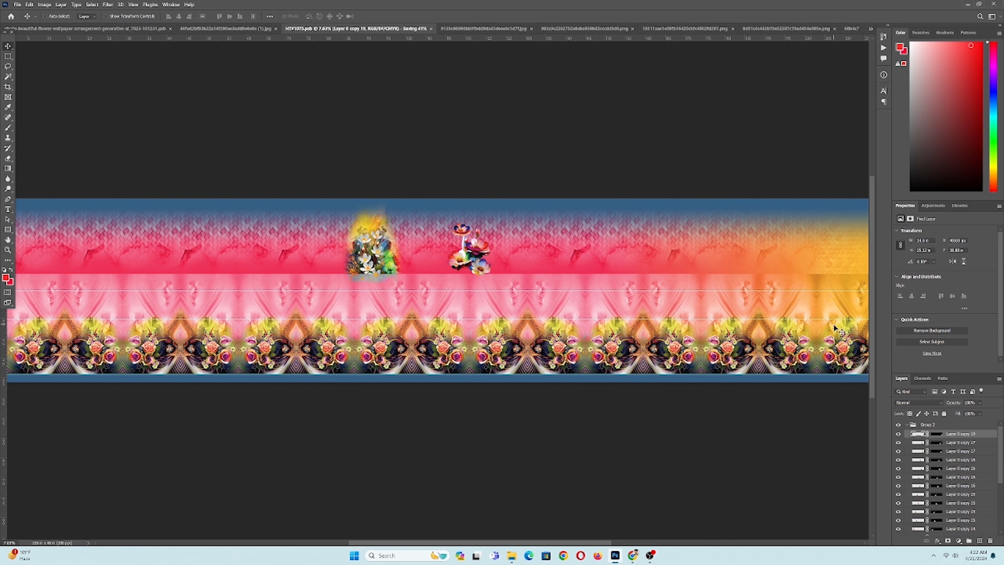
Step: Label the floral copy layer above Group 2 red and hide it
{"action": "mouse_move", "coordinate": [771, 432]}
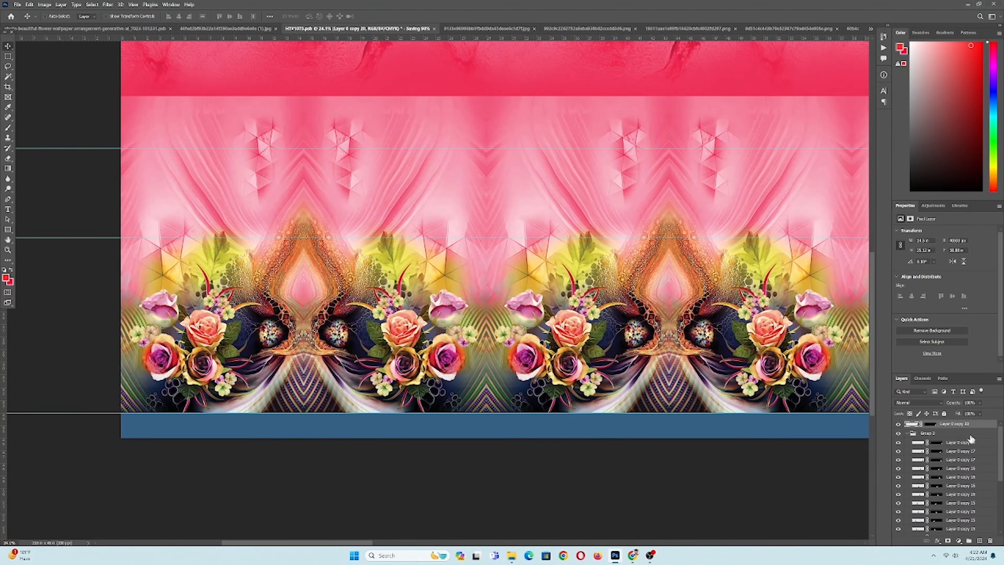
{"action": "right_click", "coordinate": [965, 425]}
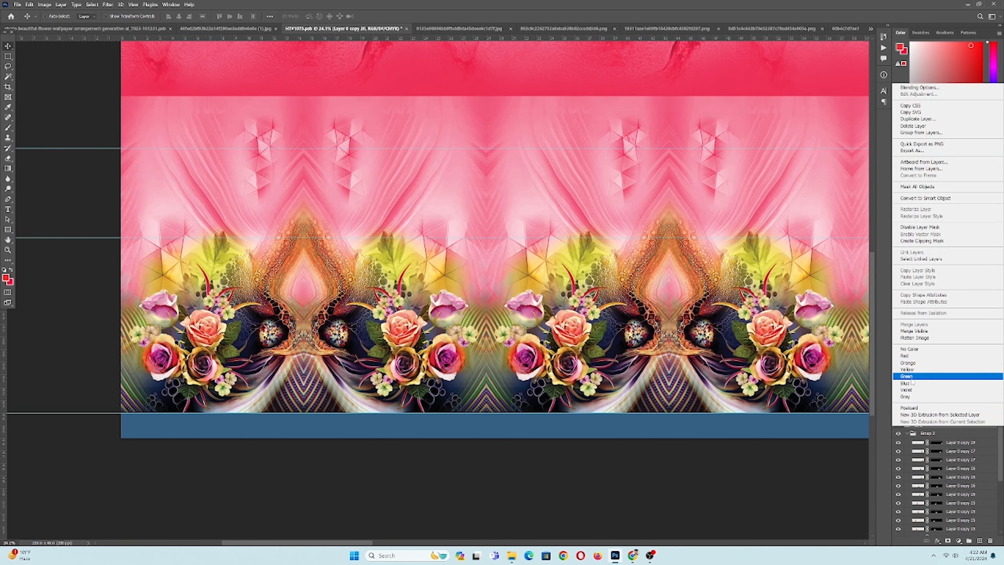
{"action": "left_click", "coordinate": [907, 356]}
{"action": "left_click", "coordinate": [898, 424]}
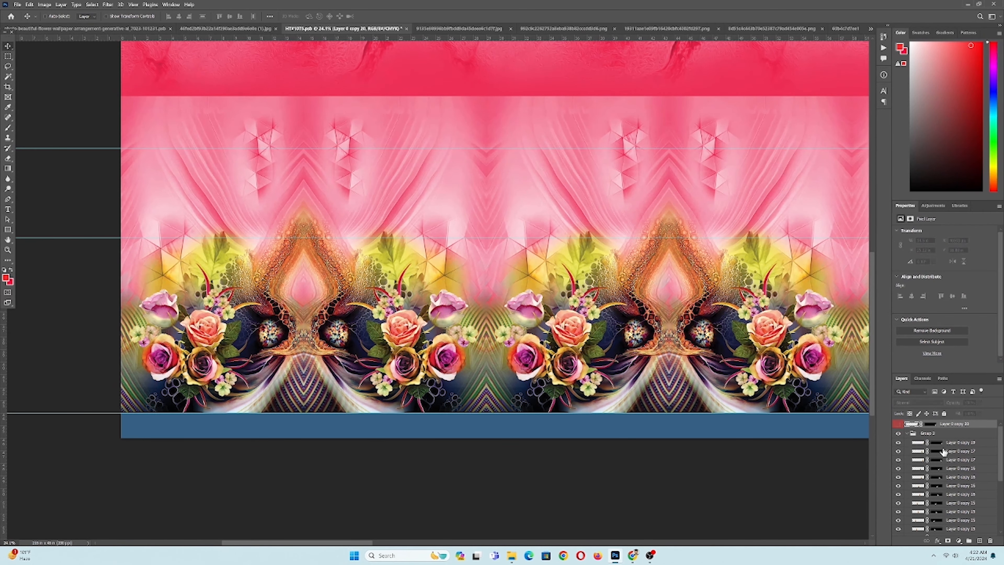
Step: Merge all the masked floral panel copies in Group 2 into a single layer, leaving out the group's lowest layer
{"action": "left_click", "coordinate": [948, 443]}
{"action": "scroll", "coordinate": [944, 487], "scroll_direction": "down", "scroll_amount": 5}
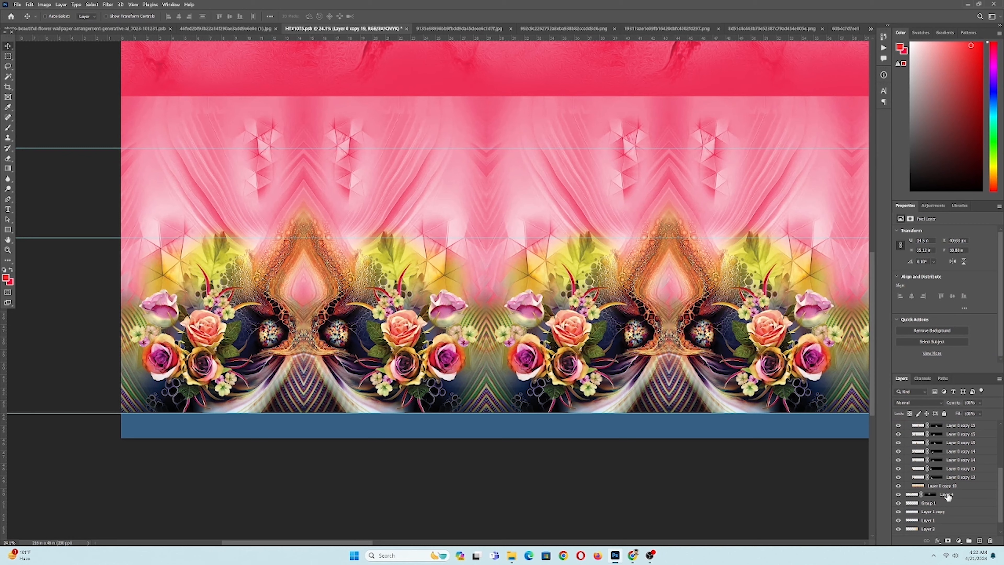
{"action": "left_click", "coordinate": [957, 478], "text": "shift"}
{"action": "key", "text": "ctrl+e"}
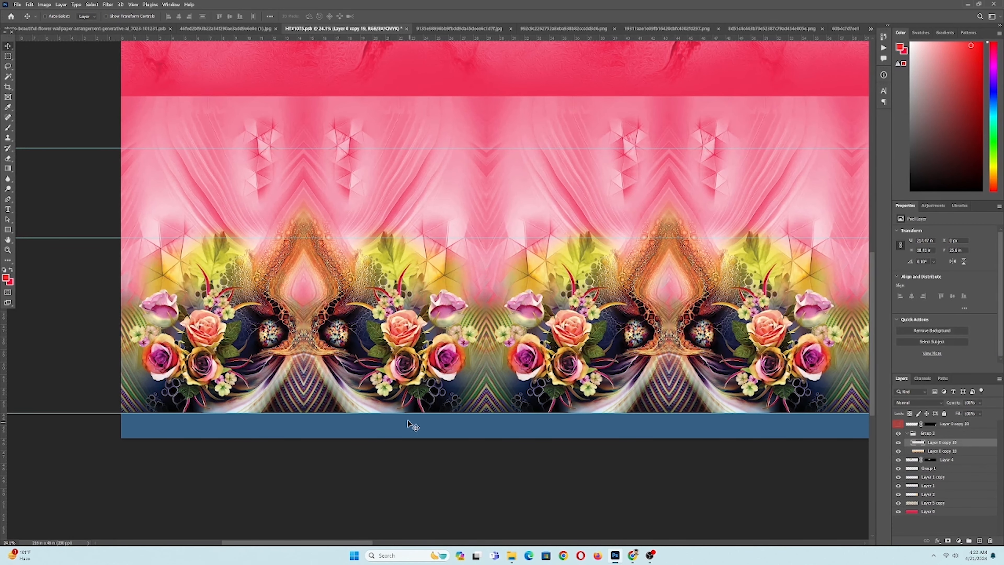
Step: Examine the merged floral border along the banner for seams and overall repeat
{"action": "scroll", "coordinate": [417, 390], "scroll_direction": "down", "scroll_amount": 2}
{"action": "left_click_drag", "start_coordinate": [453, 306], "coordinate": [471, 339]}
{"action": "scroll", "coordinate": [471, 339], "scroll_direction": "down", "scroll_amount": 1}
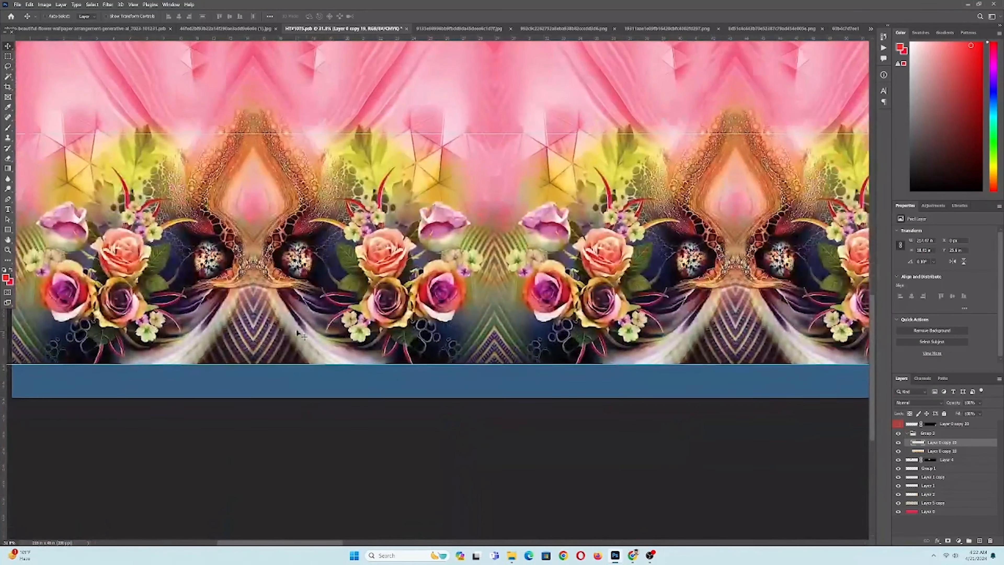
{"action": "left_click_drag", "start_coordinate": [402, 258], "coordinate": [462, 291]}
{"action": "left_click_drag", "start_coordinate": [572, 290], "coordinate": [530, 292]}
{"action": "scroll", "coordinate": [529, 292], "scroll_direction": "down", "scroll_amount": 2}
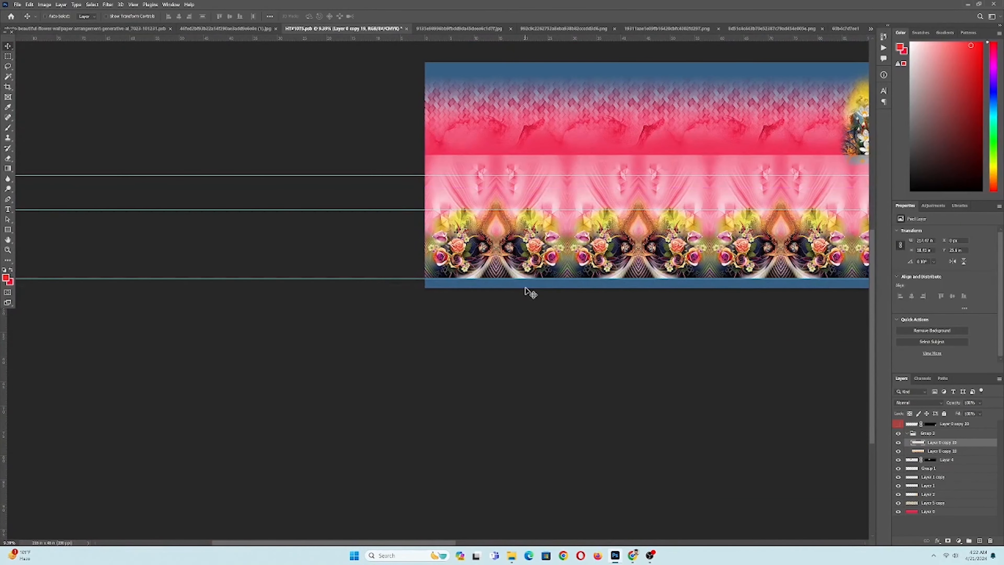
{"action": "scroll", "coordinate": [526, 288], "scroll_direction": "down", "scroll_amount": 1}
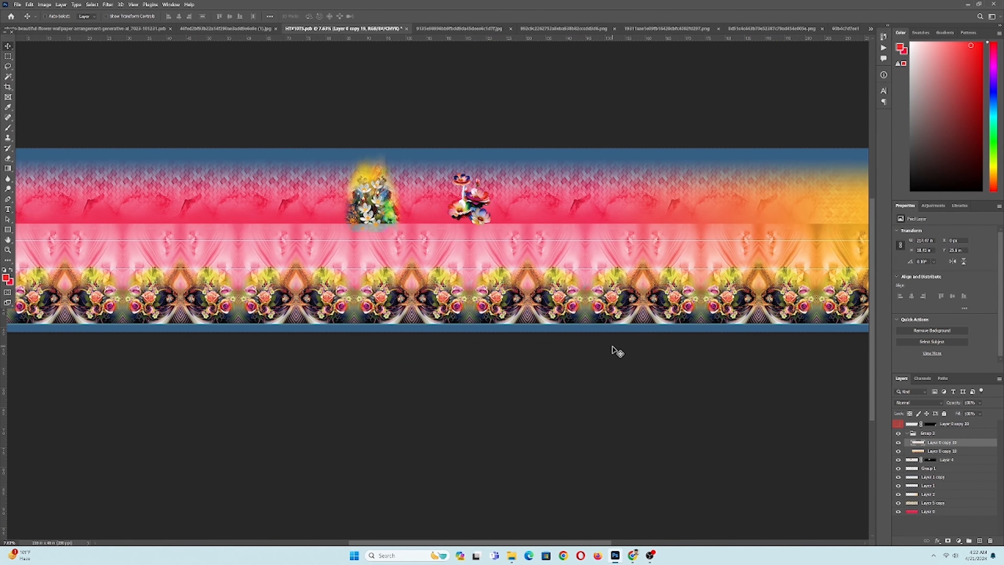
{"action": "mouse_move", "coordinate": [472, 310]}
{"action": "left_mouse_down"}
{"action": "mouse_move", "coordinate": [508, 311]}
{"action": "mouse_move", "coordinate": [490, 315]}
{"action": "left_mouse_up"}
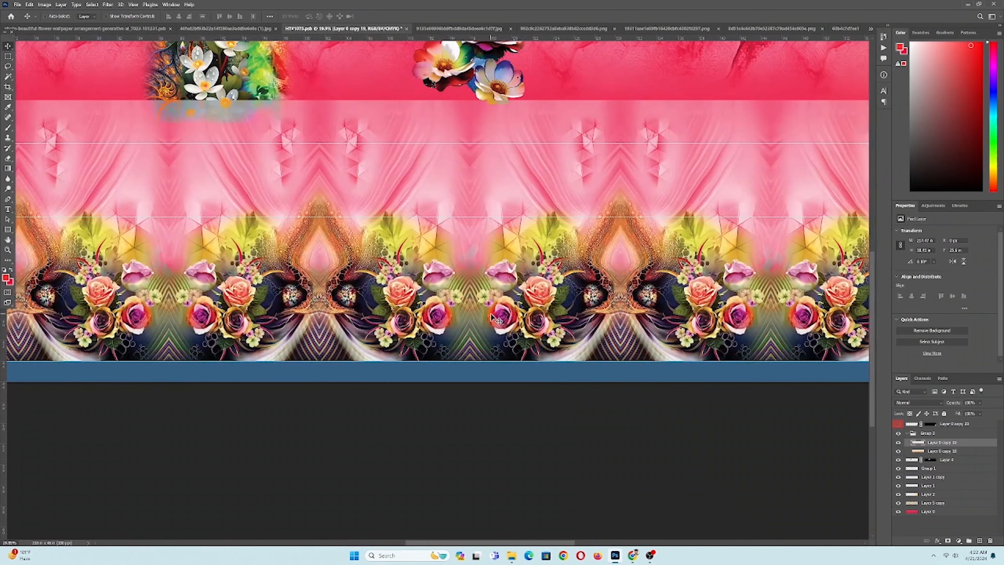
{"action": "scroll", "coordinate": [494, 328], "scroll_direction": "up", "scroll_amount": 1}
{"action": "left_click_drag", "start_coordinate": [556, 324], "coordinate": [550, 324]}
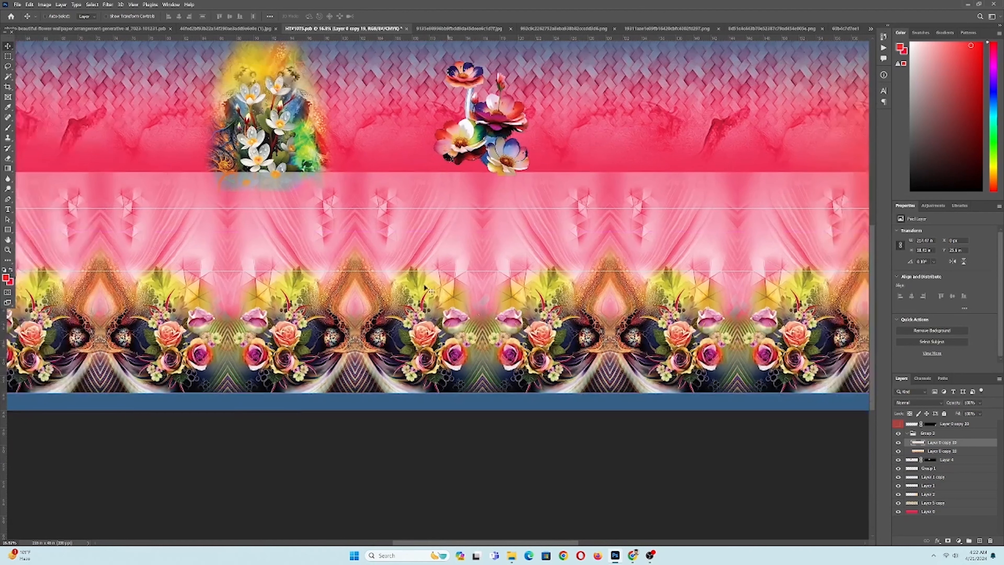
Step: Bring the white-flower motif (Layer 4) to the front and move it onto the orange centre of the mirrored floral panel below
{"action": "left_click", "coordinate": [291, 131], "text": "ctrl"}
{"action": "key", "text": "ctrl+shift+bracketright"}
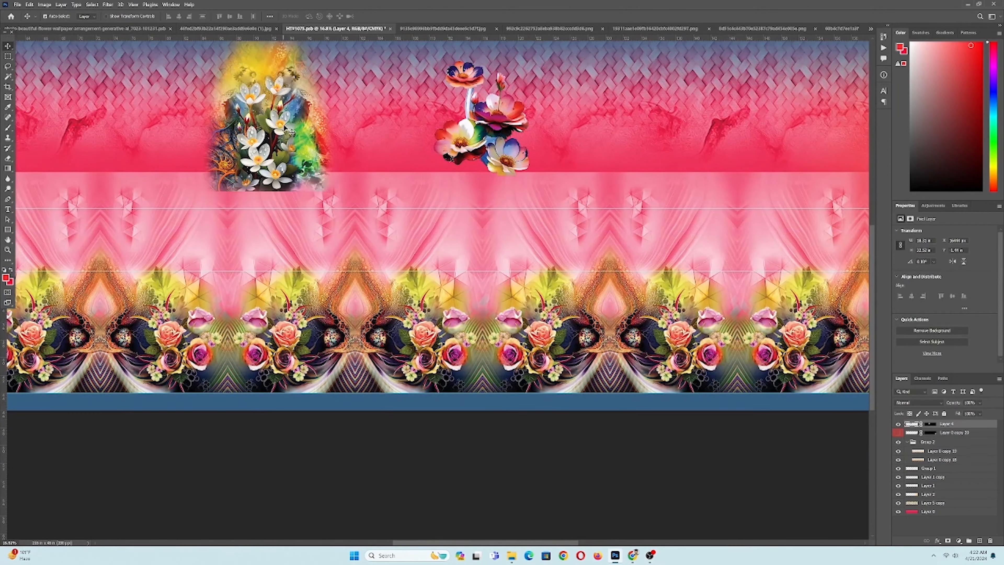
{"action": "left_click_drag", "start_coordinate": [277, 108], "coordinate": [375, 306]}
{"action": "key", "text": "ctrl+t"}
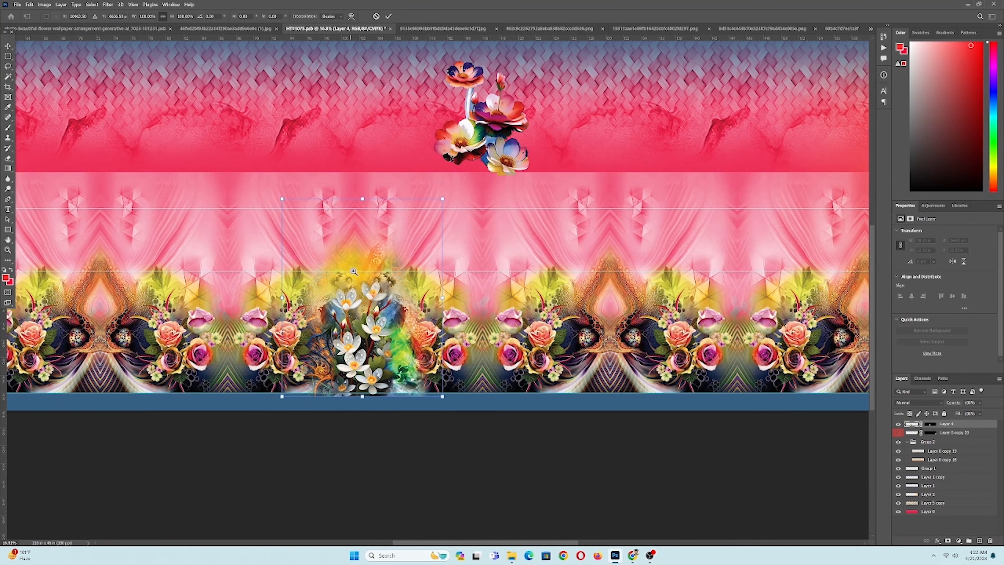
{"action": "left_click_drag", "start_coordinate": [353, 271], "coordinate": [362, 269]}
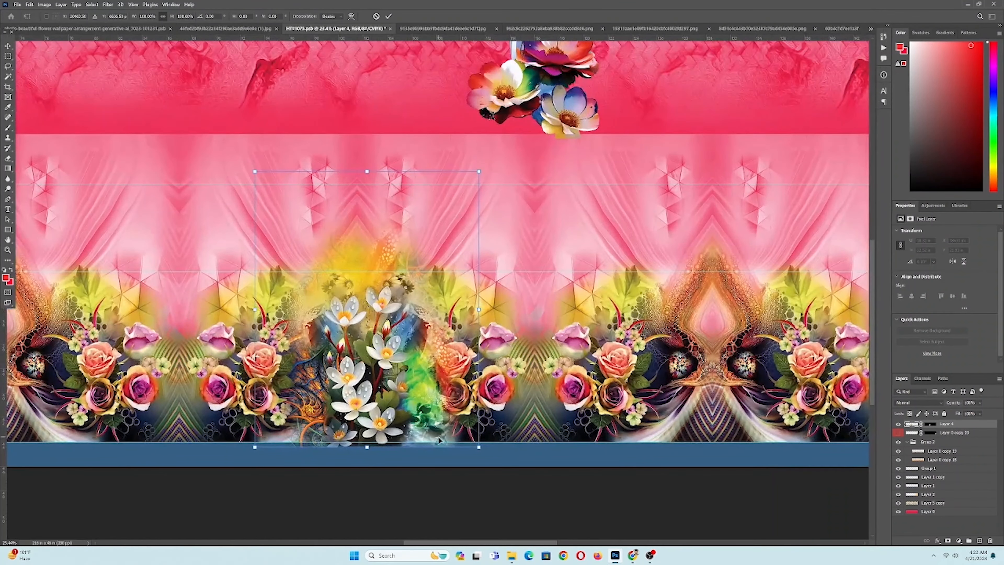
{"action": "left_click_drag", "start_coordinate": [424, 423], "coordinate": [414, 424]}
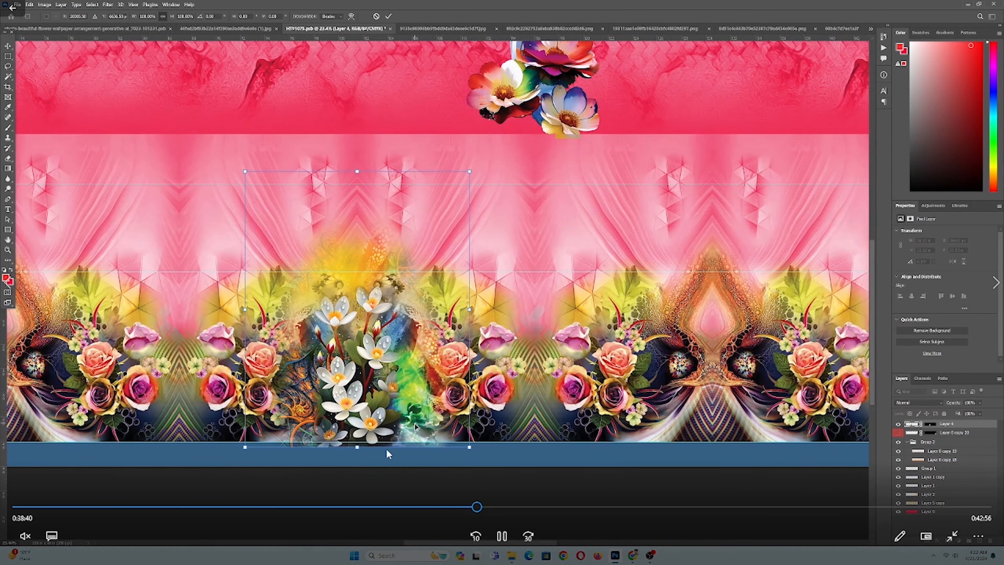
{"action": "left_click_drag", "start_coordinate": [482, 507], "coordinate": [510, 507]}
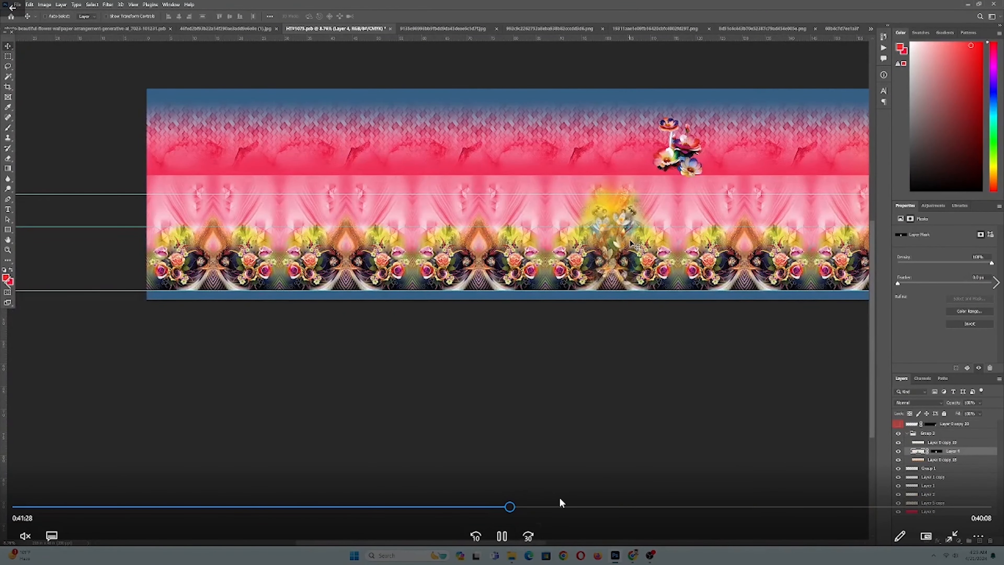
{"action": "left_click", "coordinate": [537, 507]}
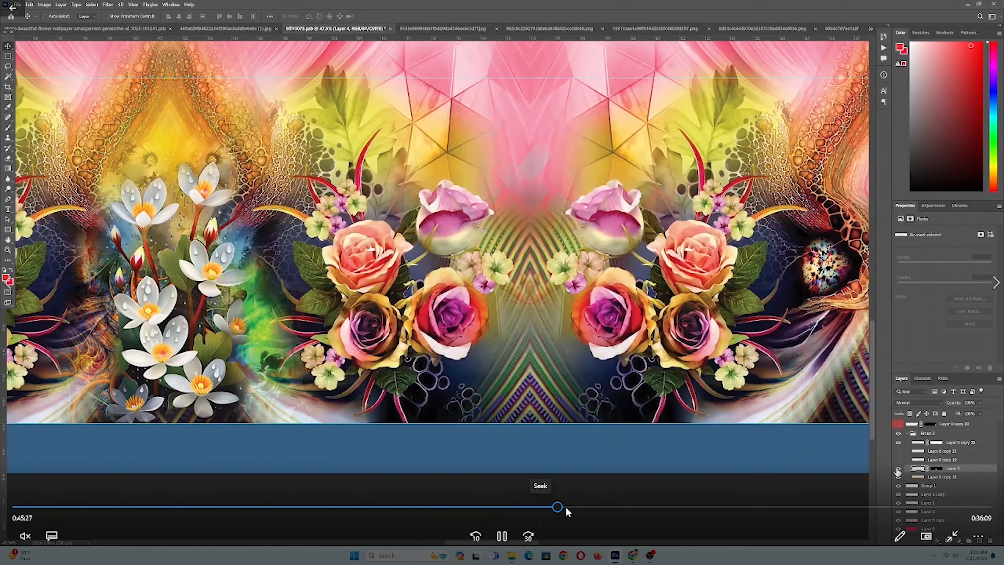
{"action": "left_click_drag", "start_coordinate": [567, 511], "coordinate": [584, 513]}
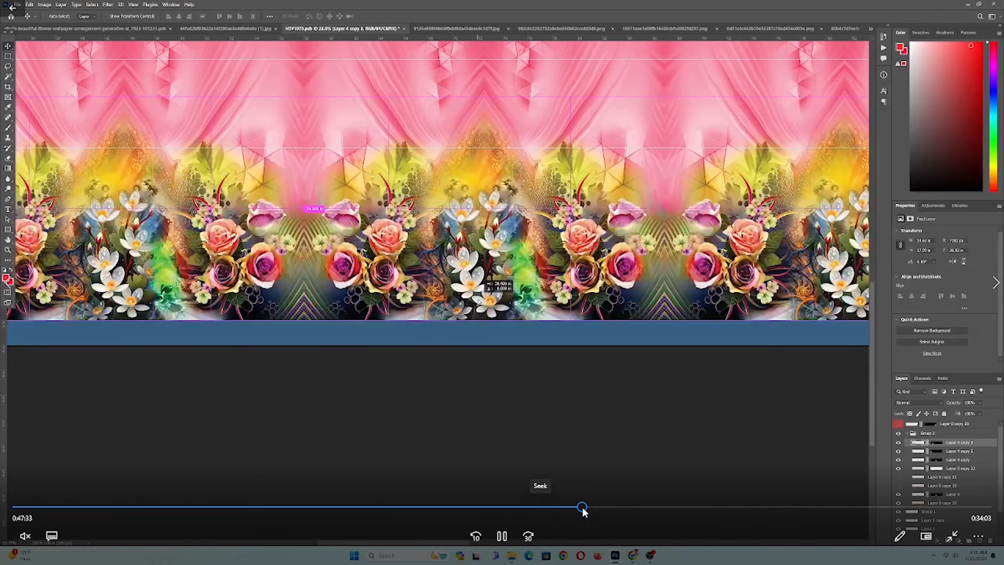
{"action": "left_click", "coordinate": [555, 508]}
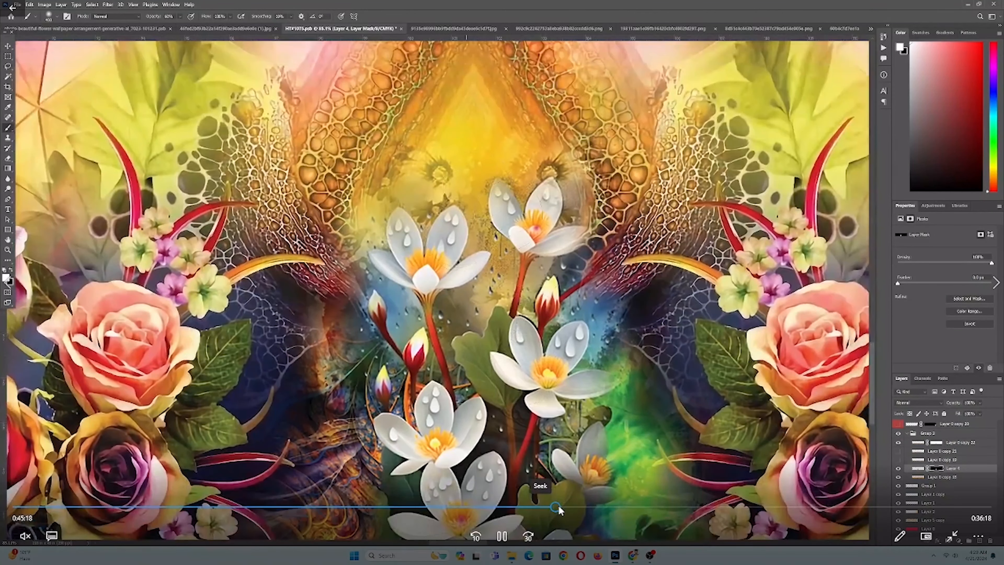
{"action": "left_click", "coordinate": [559, 509]}
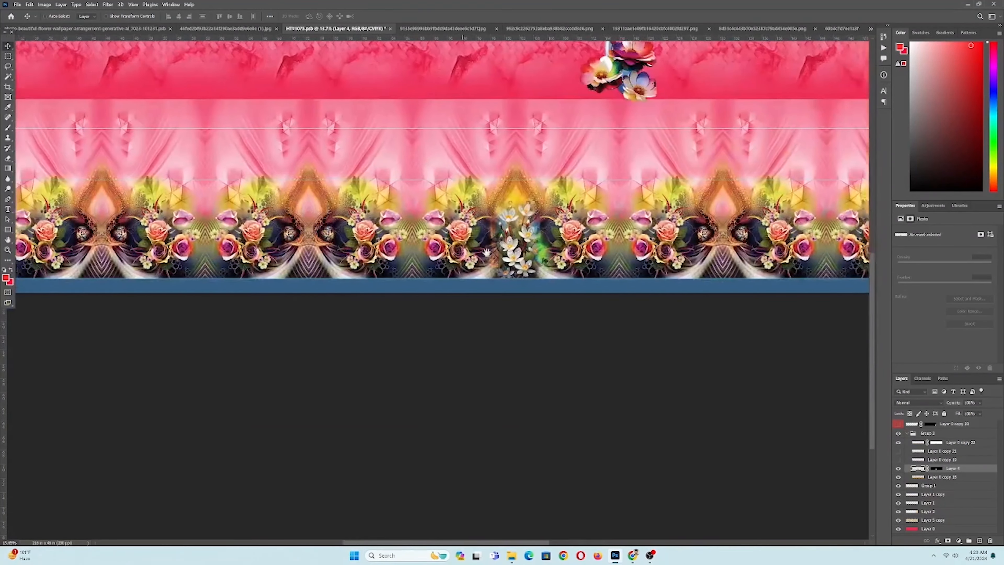
{"action": "left_click_drag", "start_coordinate": [486, 252], "coordinate": [513, 253]}
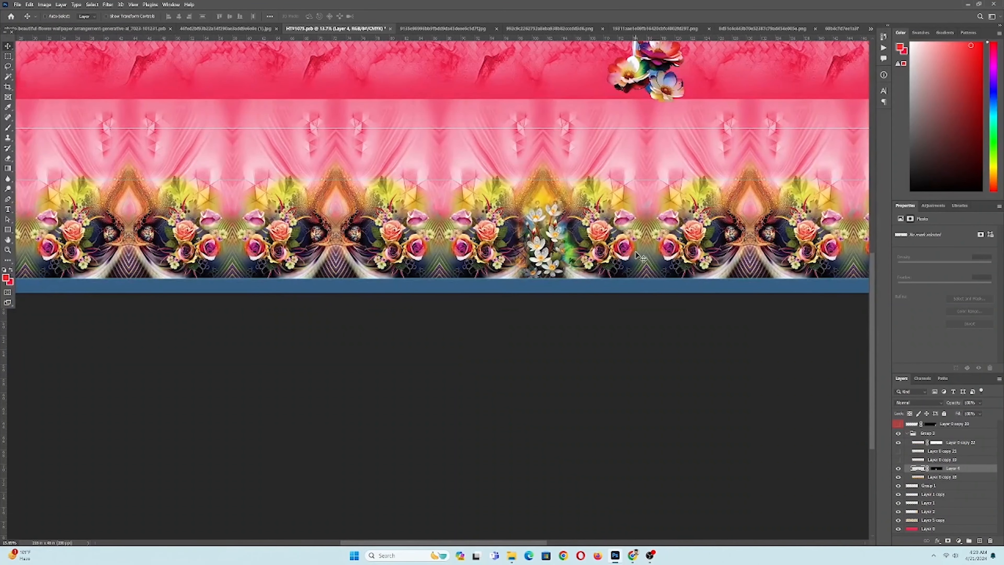
{"action": "scroll", "coordinate": [600, 254], "scroll_direction": "down", "scroll_amount": 2}
{"action": "scroll", "coordinate": [600, 253], "scroll_direction": "up", "scroll_amount": 3}
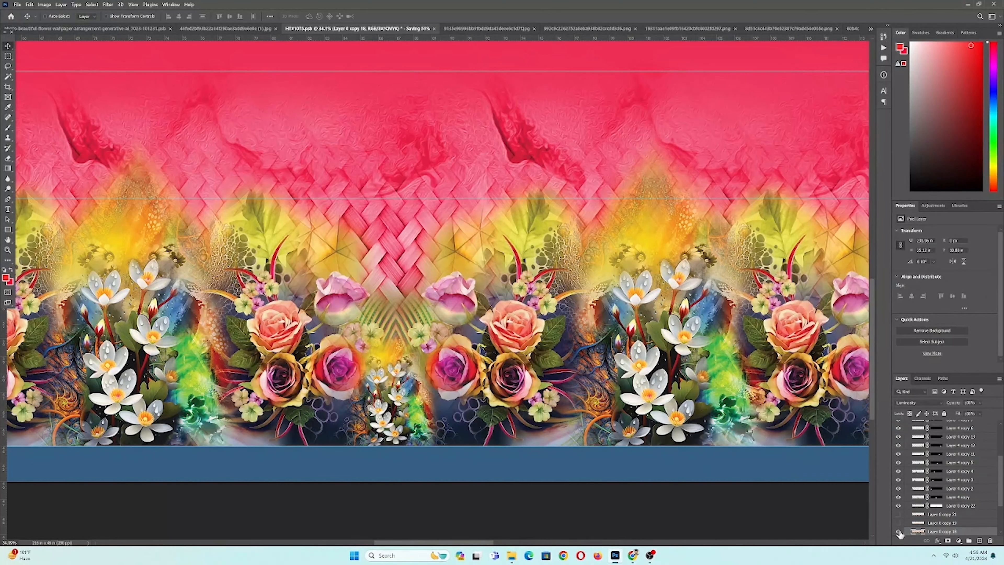
Step: Check the effect of the Luminosity layer Layer 0 copy 18, duplicate it, and keep only one layer of the pair
{"action": "left_click", "coordinate": [898, 532]}
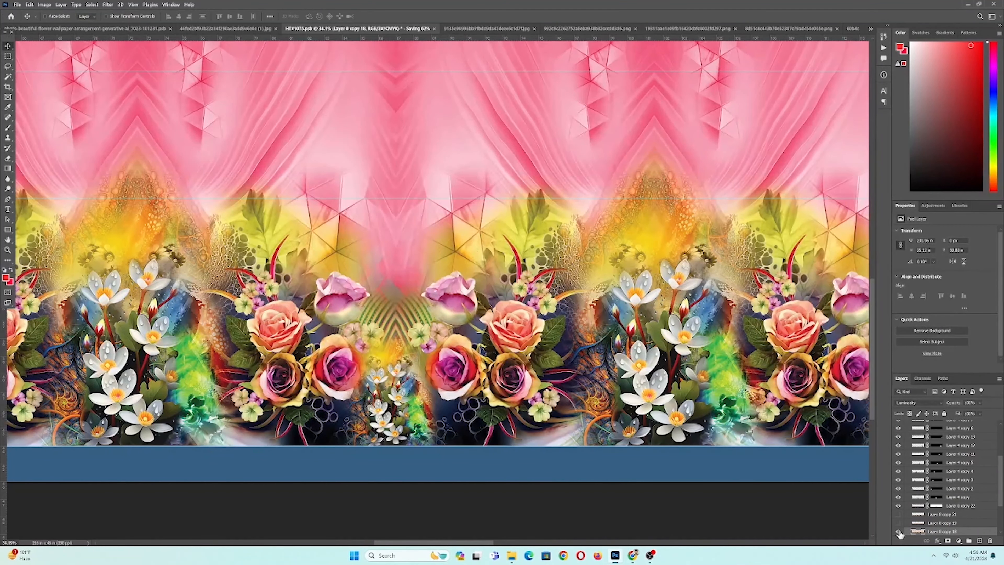
{"action": "left_click", "coordinate": [898, 531]}
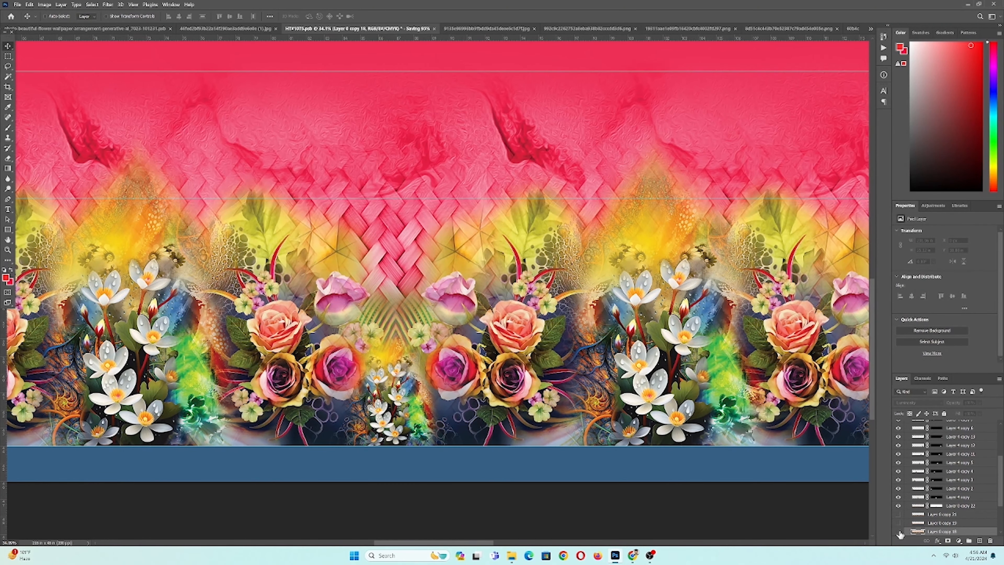
{"action": "left_click", "coordinate": [899, 532]}
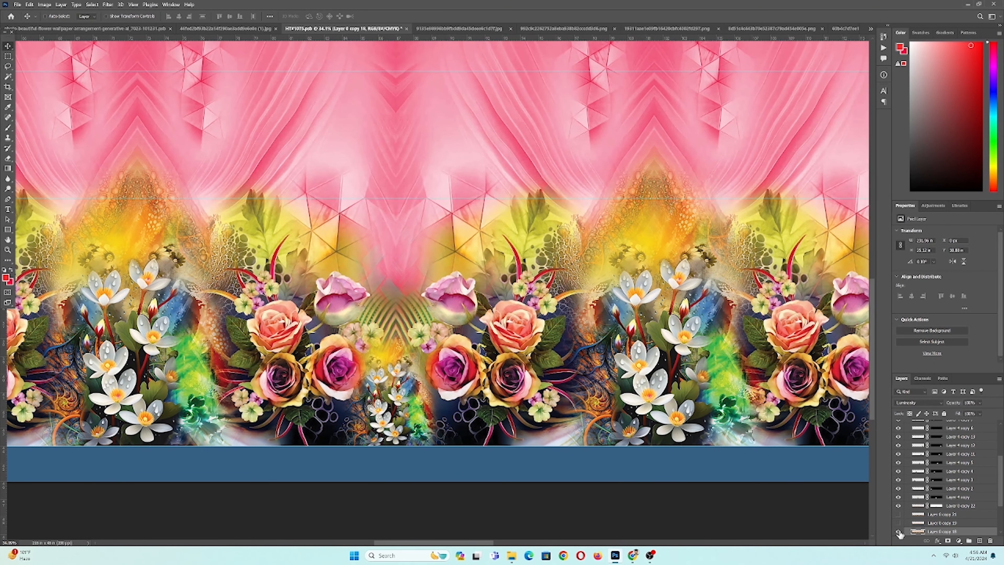
{"action": "scroll", "coordinate": [985, 526], "scroll_direction": "down", "scroll_amount": 2}
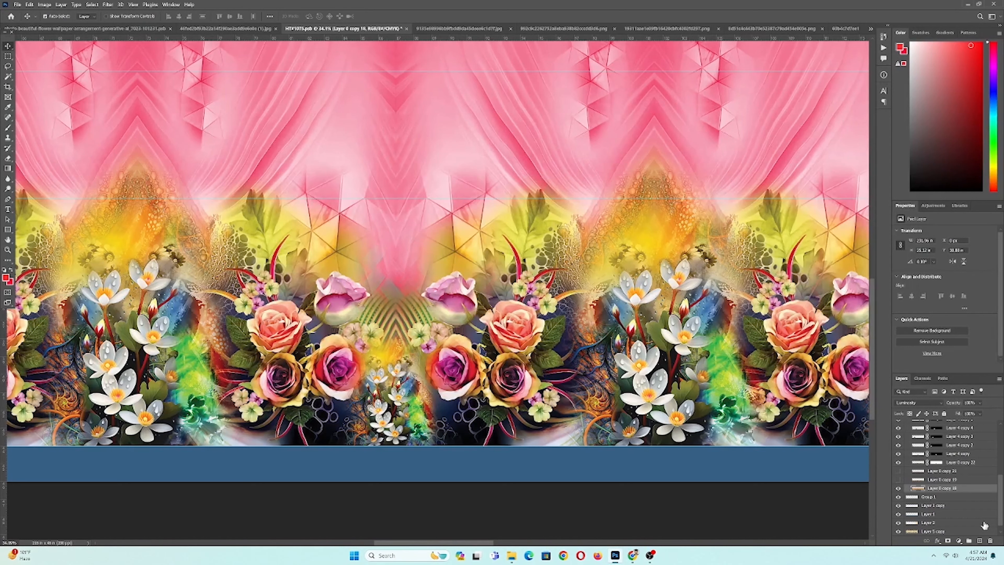
{"action": "key", "text": "ctrl+j"}
{"action": "scroll", "coordinate": [291, 346], "scroll_direction": "down", "scroll_amount": 5}
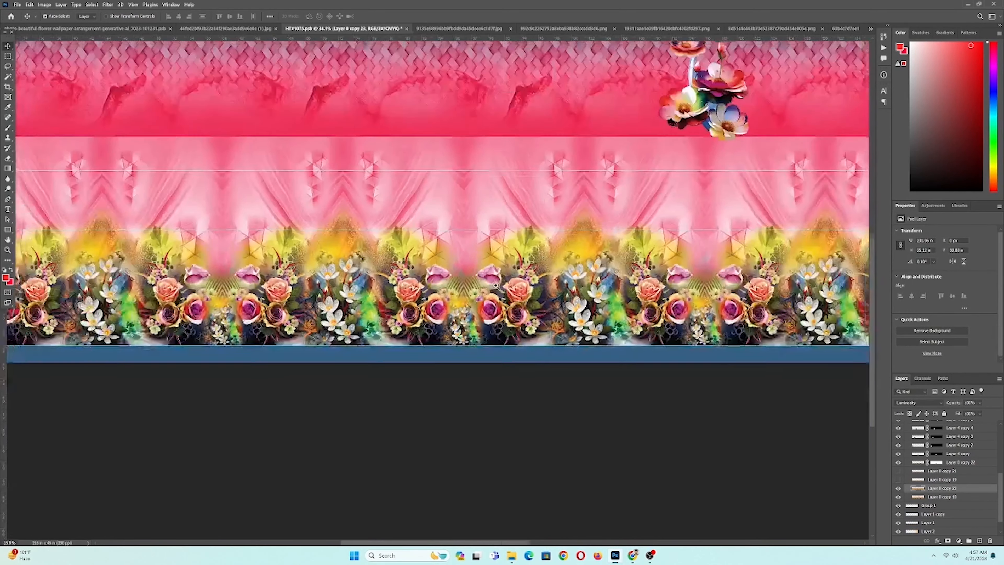
{"action": "scroll", "coordinate": [477, 282], "scroll_direction": "down", "scroll_amount": 1}
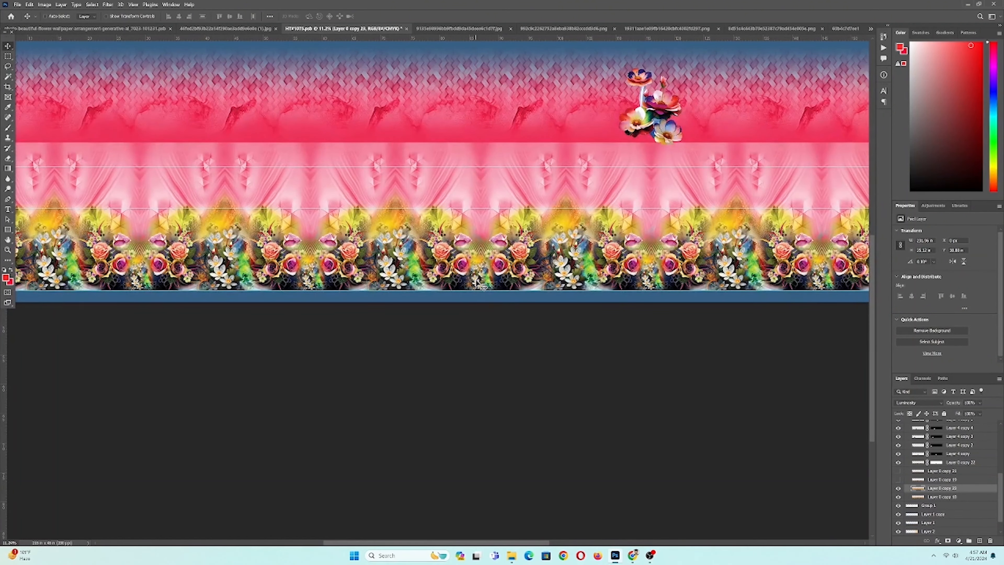
{"action": "scroll", "coordinate": [466, 279], "scroll_direction": "up", "scroll_amount": 6}
{"action": "scroll", "coordinate": [467, 277], "scroll_direction": "down", "scroll_amount": 3}
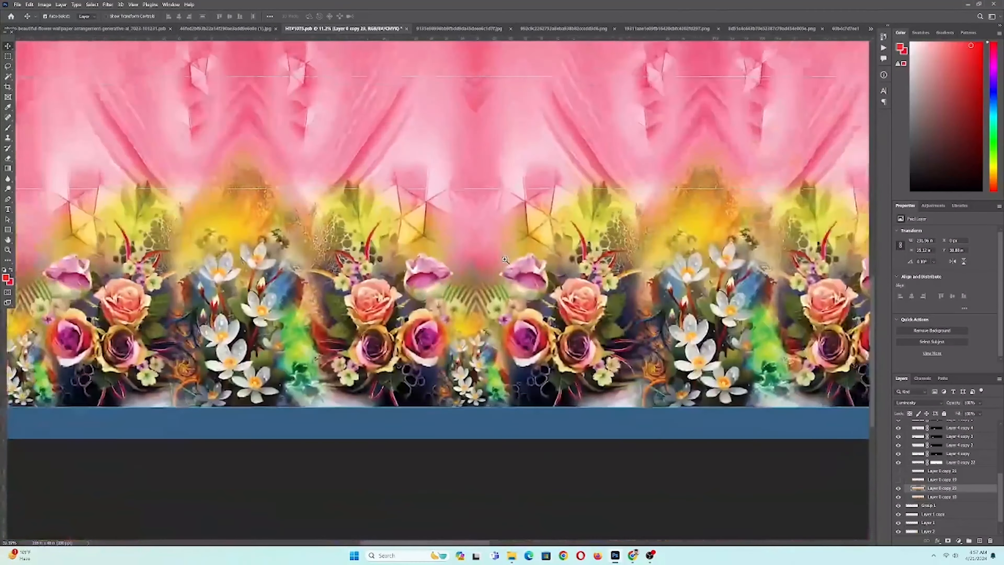
{"action": "key", "text": "ctrl+e"}
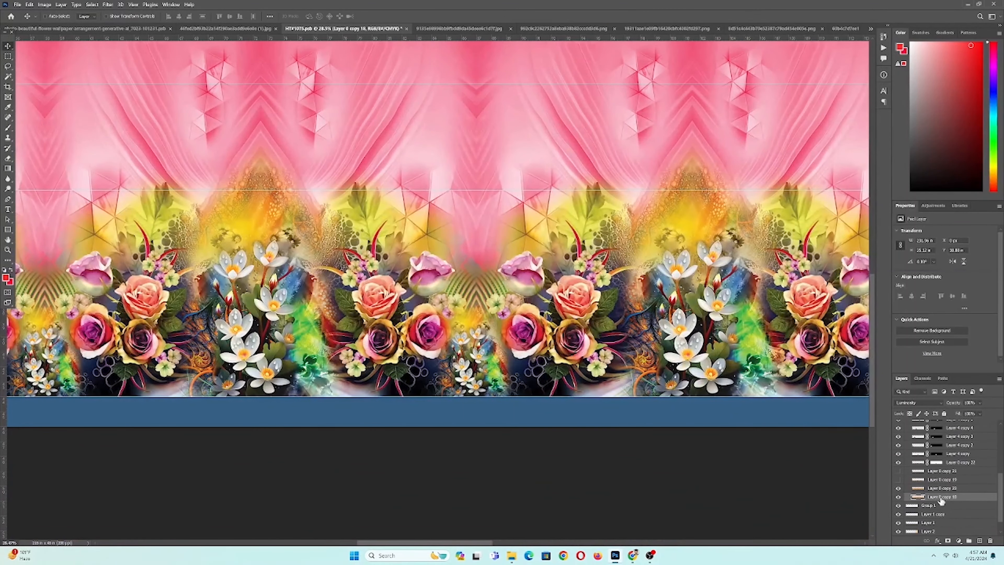
Step: Compare the border with Layer 0 copy 23 shown and hidden, leave it visible, and add a layer mask to it
{"action": "left_click", "coordinate": [899, 490]}
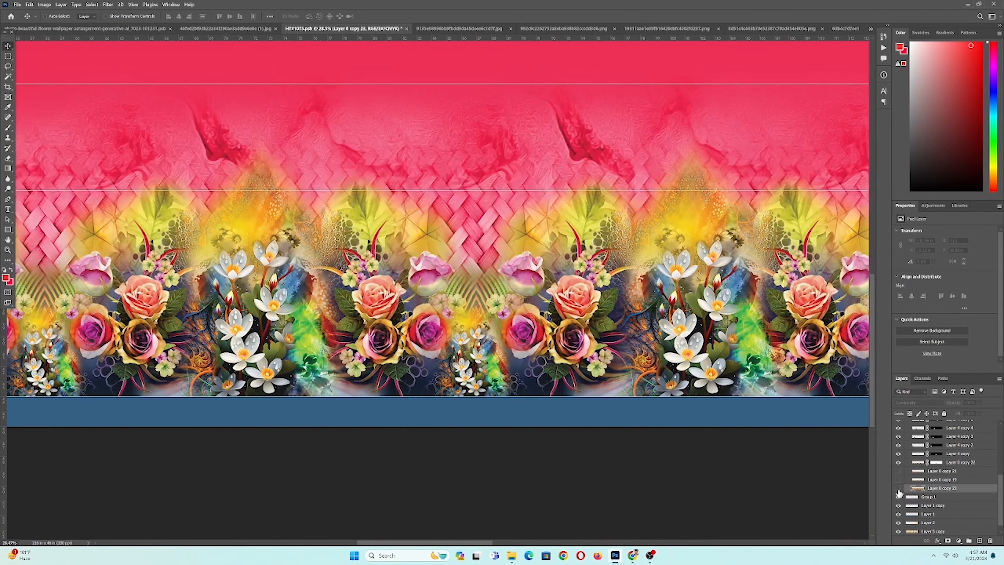
{"action": "left_click", "coordinate": [899, 490]}
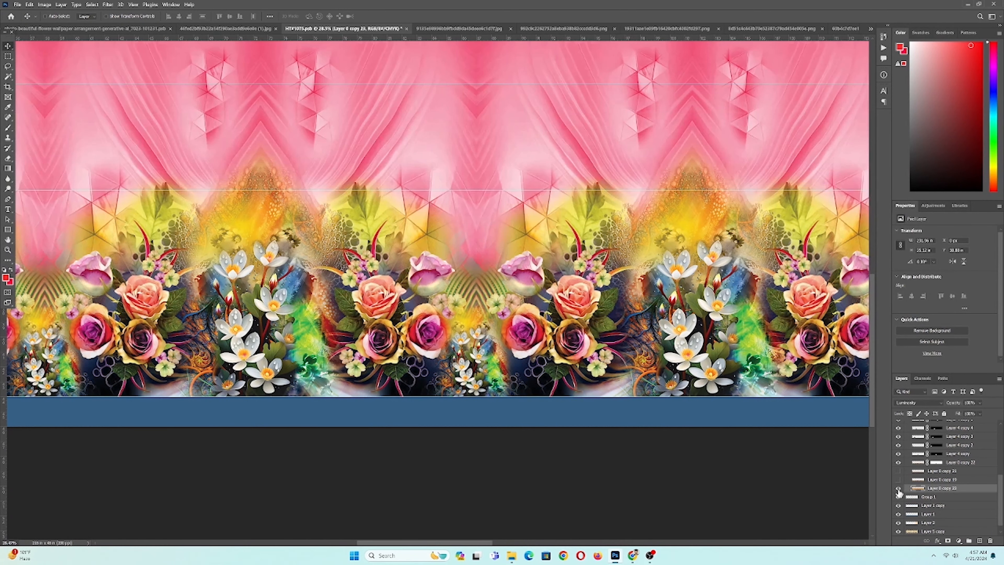
{"action": "left_click", "coordinate": [898, 491]}
{"action": "left_click", "coordinate": [898, 490]}
{"action": "left_click", "coordinate": [898, 490]}
{"action": "left_click", "coordinate": [899, 491]}
{"action": "left_click", "coordinate": [948, 541]}
Step: Paint black on the layer mask with an enlarged soft brush to fade the drapery's hard upper edge from the banner's left end
{"action": "left_click_drag", "start_coordinate": [499, 308], "coordinate": [440, 300]}
{"action": "left_click_drag", "start_coordinate": [358, 278], "coordinate": [399, 292]}
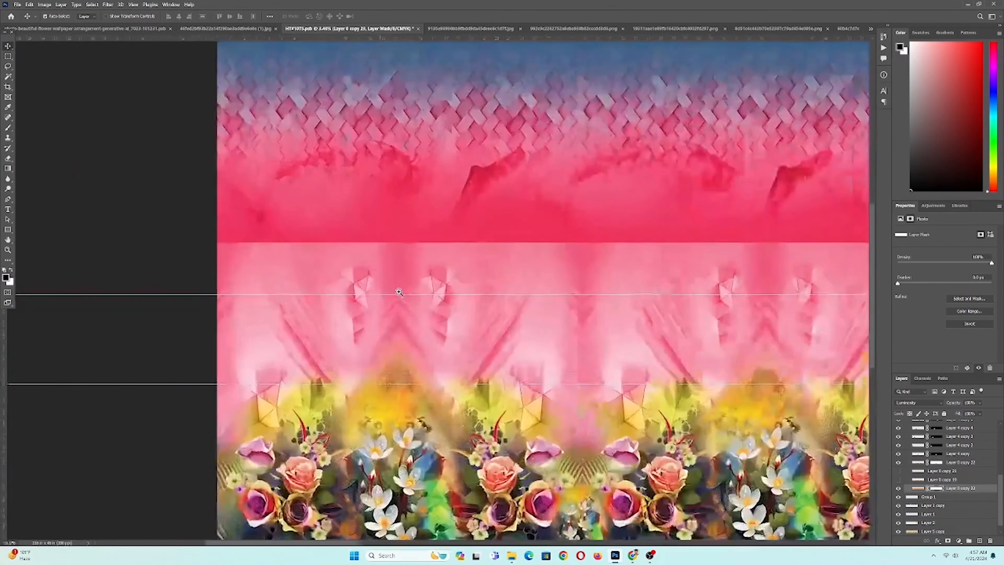
{"action": "left_click", "coordinate": [8, 128]}
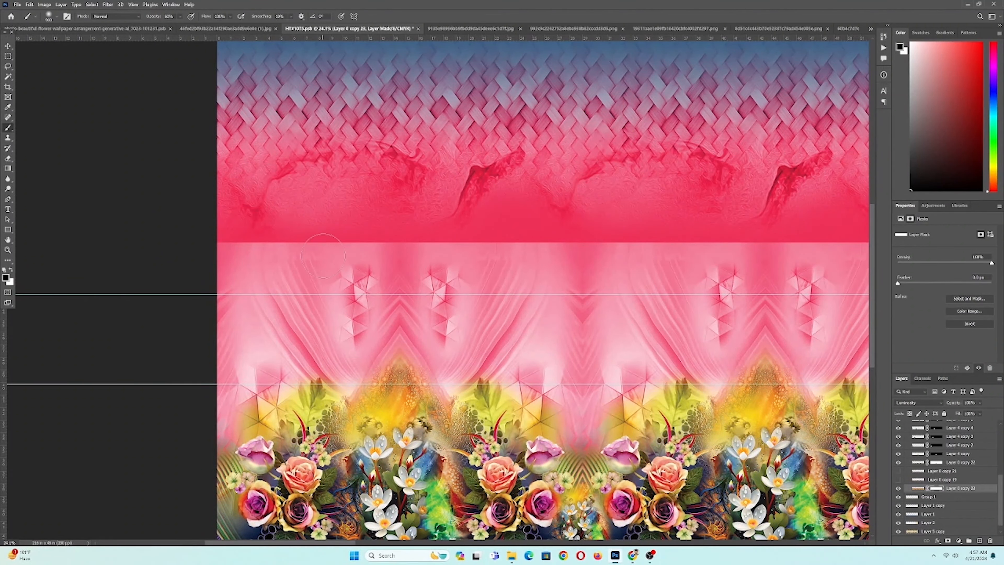
{"action": "key", "text": "bracketright"}
{"action": "key", "text": "bracketright"}
{"action": "key", "text": "bracketright"}
{"action": "key", "text": "bracketright"}
{"action": "key", "text": "bracketright"}
{"action": "key", "text": "bracketright"}
{"action": "mouse_move", "coordinate": [334, 249]}
{"action": "left_mouse_down"}
{"action": "mouse_move", "coordinate": [167, 259]}
{"action": "mouse_move", "coordinate": [297, 241]}
{"action": "mouse_move", "coordinate": [203, 236]}
{"action": "mouse_move", "coordinate": [299, 213]}
{"action": "mouse_move", "coordinate": [311, 228]}
{"action": "mouse_move", "coordinate": [266, 230]}
{"action": "mouse_move", "coordinate": [574, 228]}
{"action": "mouse_move", "coordinate": [198, 240]}
{"action": "left_mouse_up"}
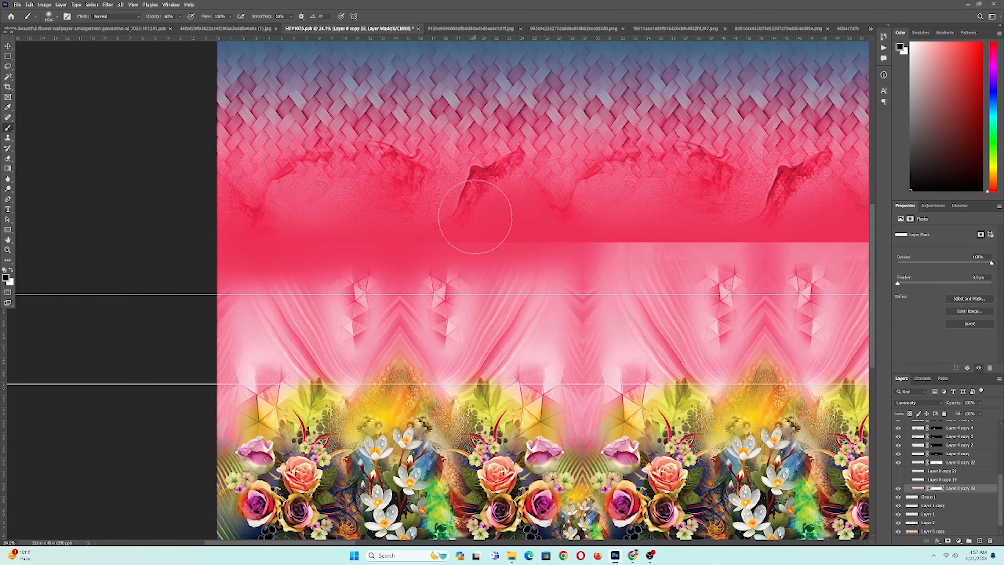
{"action": "mouse_move", "coordinate": [571, 225]}
{"action": "left_mouse_down"}
{"action": "mouse_move", "coordinate": [636, 224]}
{"action": "mouse_move", "coordinate": [684, 232]}
{"action": "mouse_move", "coordinate": [652, 260]}
{"action": "left_mouse_up"}
{"action": "mouse_move", "coordinate": [767, 258]}
{"action": "left_mouse_down"}
{"action": "mouse_move", "coordinate": [446, 295]}
{"action": "mouse_move", "coordinate": [341, 260]}
{"action": "mouse_move", "coordinate": [482, 265]}
{"action": "mouse_move", "coordinate": [679, 242]}
{"action": "mouse_move", "coordinate": [554, 268]}
{"action": "mouse_move", "coordinate": [350, 275]}
{"action": "mouse_move", "coordinate": [427, 279]}
{"action": "left_mouse_up"}
{"action": "mouse_move", "coordinate": [641, 281]}
{"action": "left_mouse_down"}
{"action": "mouse_move", "coordinate": [421, 293]}
{"action": "mouse_move", "coordinate": [526, 284]}
{"action": "mouse_move", "coordinate": [329, 284]}
{"action": "mouse_move", "coordinate": [408, 309]}
{"action": "mouse_move", "coordinate": [645, 301]}
{"action": "mouse_move", "coordinate": [468, 320]}
{"action": "mouse_move", "coordinate": [368, 303]}
{"action": "mouse_move", "coordinate": [118, 299]}
{"action": "left_mouse_up"}
{"action": "mouse_move", "coordinate": [557, 292]}
{"action": "left_mouse_down"}
{"action": "mouse_move", "coordinate": [314, 311]}
{"action": "mouse_move", "coordinate": [581, 313]}
{"action": "mouse_move", "coordinate": [365, 318]}
{"action": "left_mouse_up"}
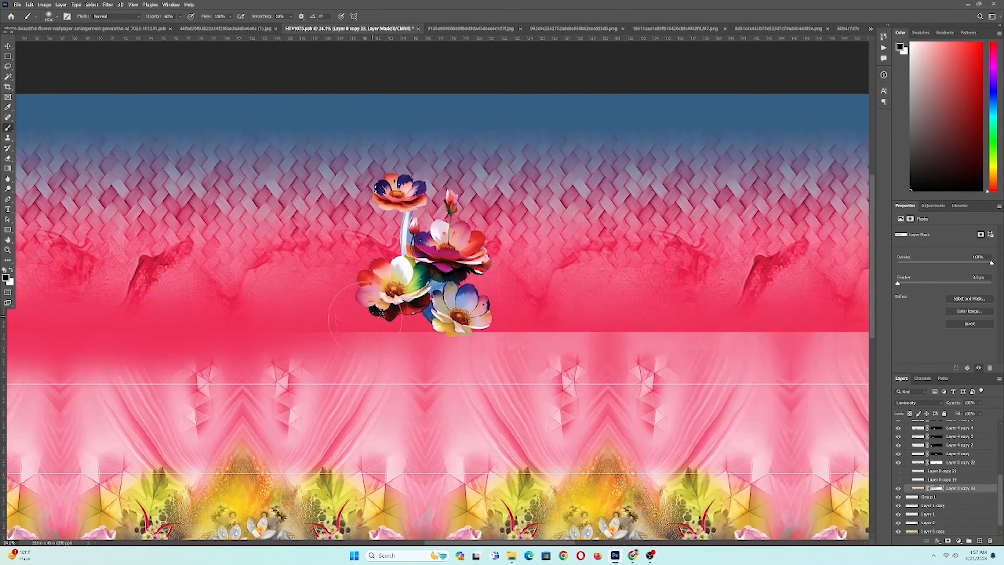
Step: Continue masking the drapery's hard upper edge past the colourful flower cluster to the banner's orange right end
{"action": "left_click_drag", "start_coordinate": [526, 314], "coordinate": [351, 315]}
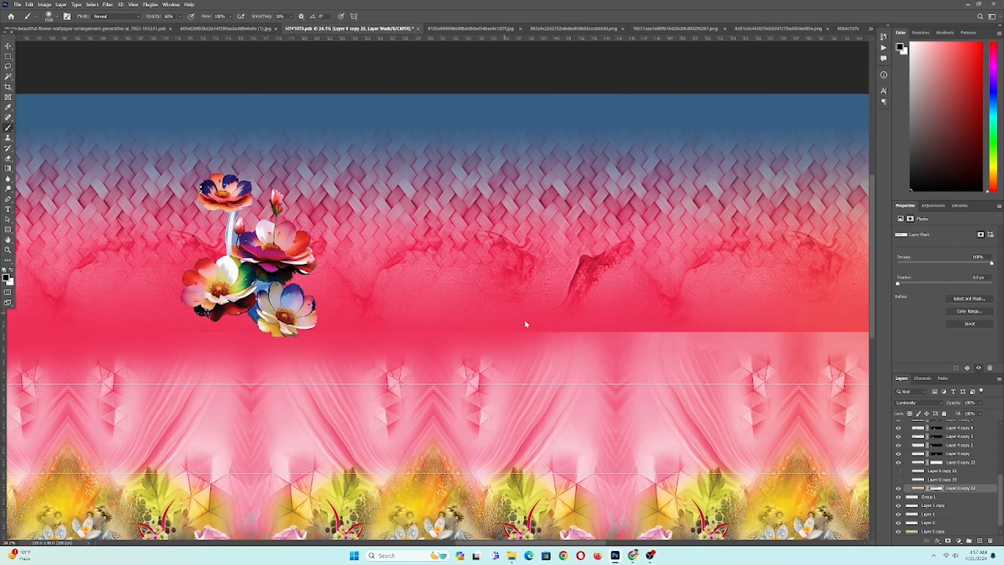
{"action": "left_click_drag", "start_coordinate": [652, 321], "coordinate": [421, 328]}
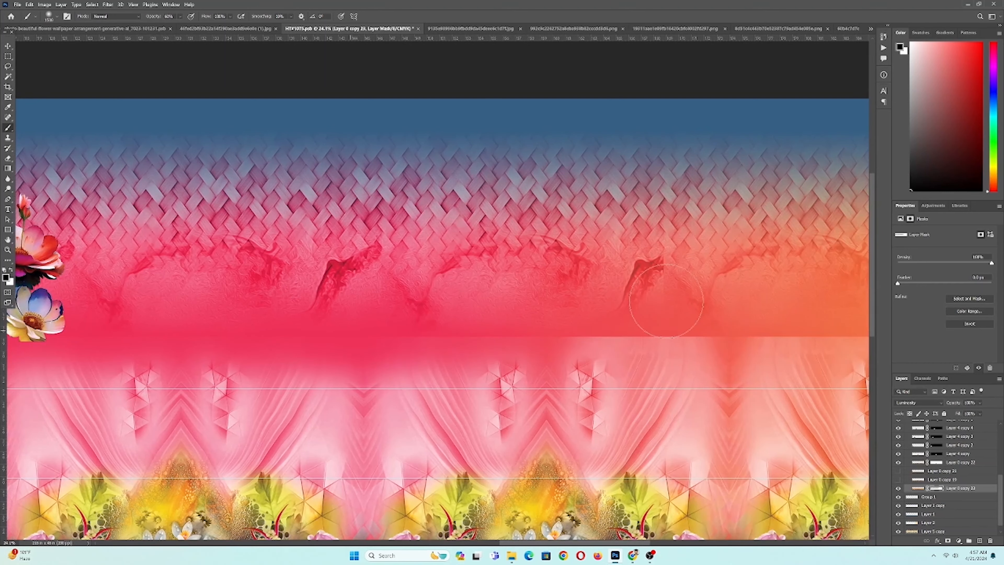
{"action": "left_click_drag", "start_coordinate": [500, 314], "coordinate": [456, 315]}
{"action": "scroll", "coordinate": [514, 301], "scroll_direction": "down", "scroll_amount": 1}
{"action": "left_click_drag", "start_coordinate": [573, 283], "coordinate": [617, 301]}
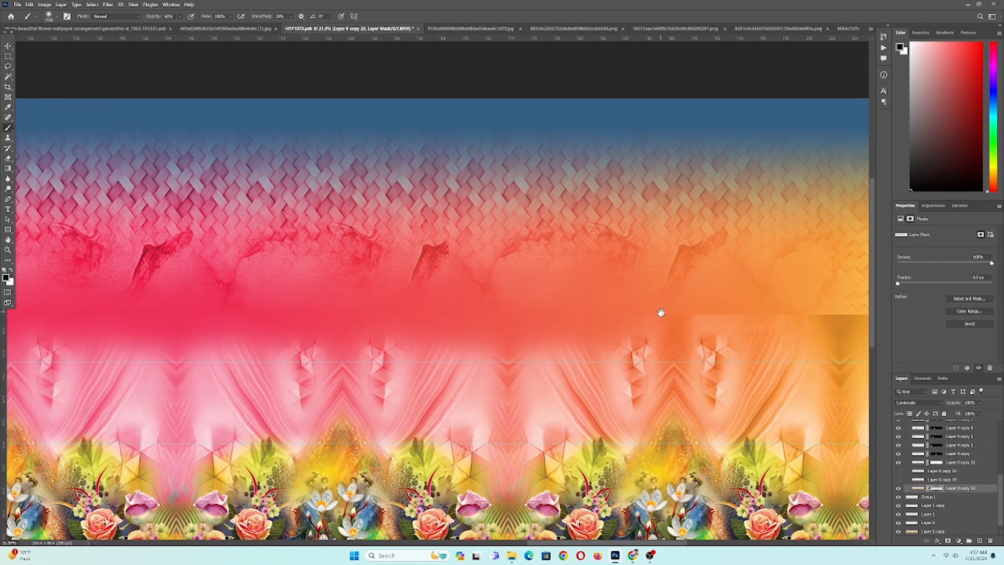
{"action": "left_click_drag", "start_coordinate": [661, 312], "coordinate": [357, 317]}
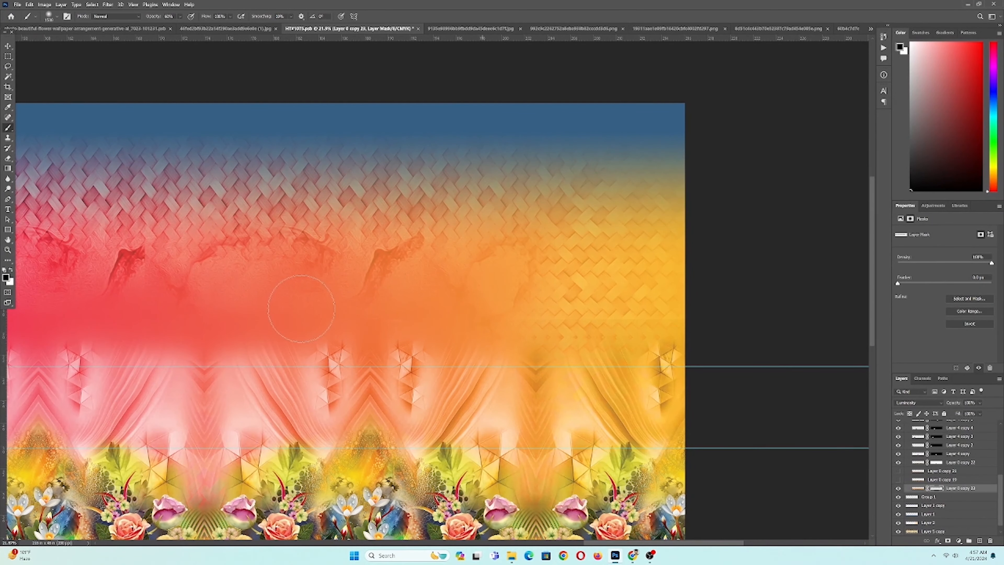
{"action": "left_click_drag", "start_coordinate": [567, 355], "coordinate": [523, 354]}
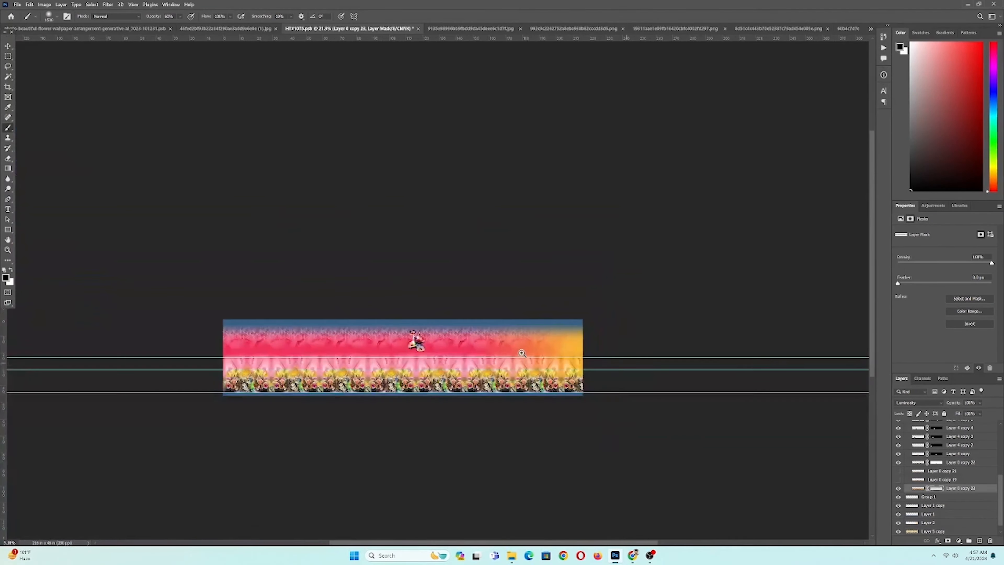
Step: Mask out the drapery between the first two floral panels and along the banner's left edge to reveal the pink woven pattern
{"action": "scroll", "coordinate": [272, 364], "scroll_direction": "down", "scroll_amount": 2}
{"action": "left_click_drag", "start_coordinate": [226, 332], "coordinate": [286, 319]}
{"action": "scroll", "coordinate": [289, 336], "scroll_direction": "down", "scroll_amount": 4}
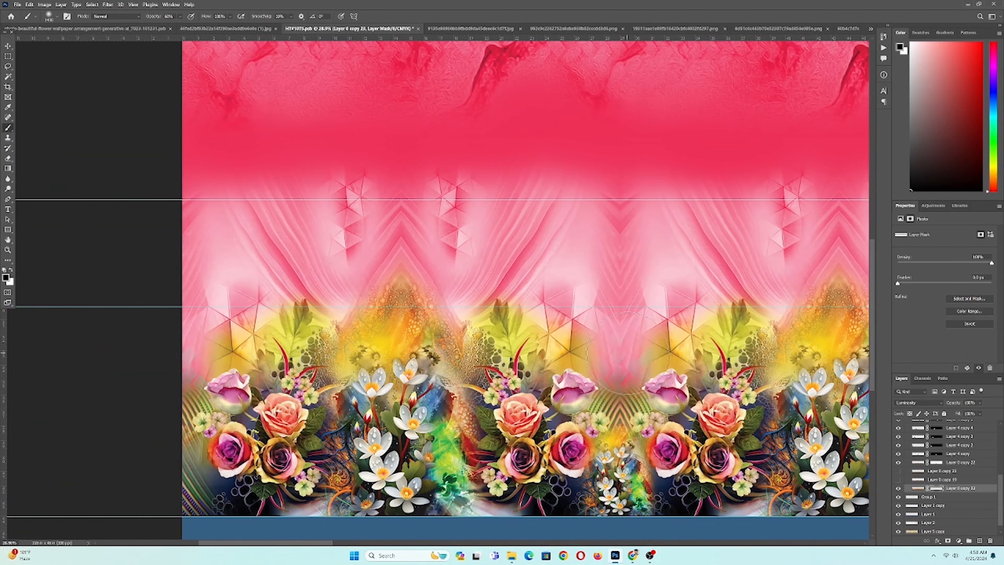
{"action": "left_click_drag", "start_coordinate": [623, 356], "coordinate": [637, 208]}
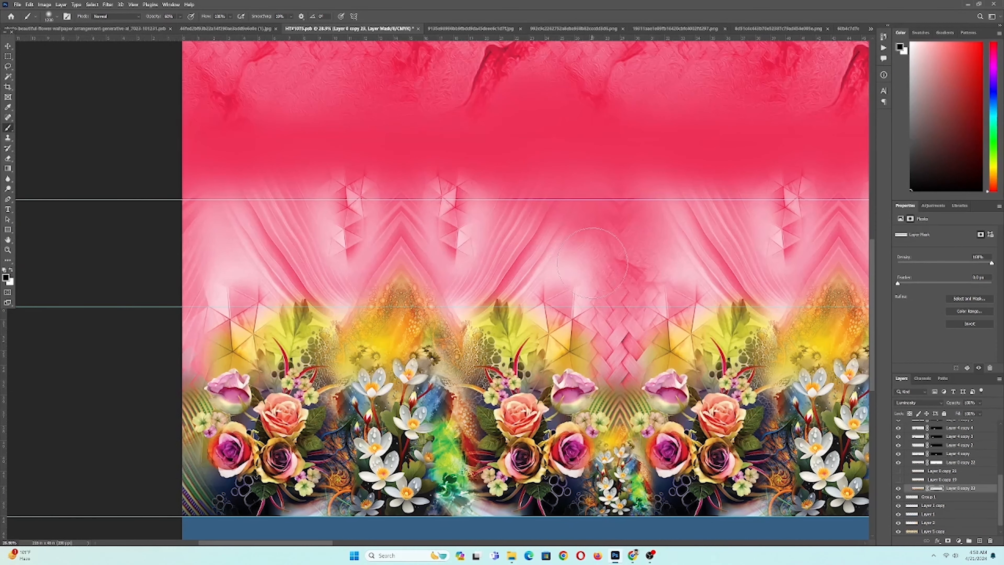
{"action": "left_click_drag", "start_coordinate": [577, 263], "coordinate": [429, 251]}
{"action": "mouse_move", "coordinate": [513, 214]}
{"action": "left_mouse_down"}
{"action": "mouse_move", "coordinate": [229, 206]}
{"action": "mouse_move", "coordinate": [30, 278]}
{"action": "left_mouse_up"}
{"action": "key", "text": "ctrl+z"}
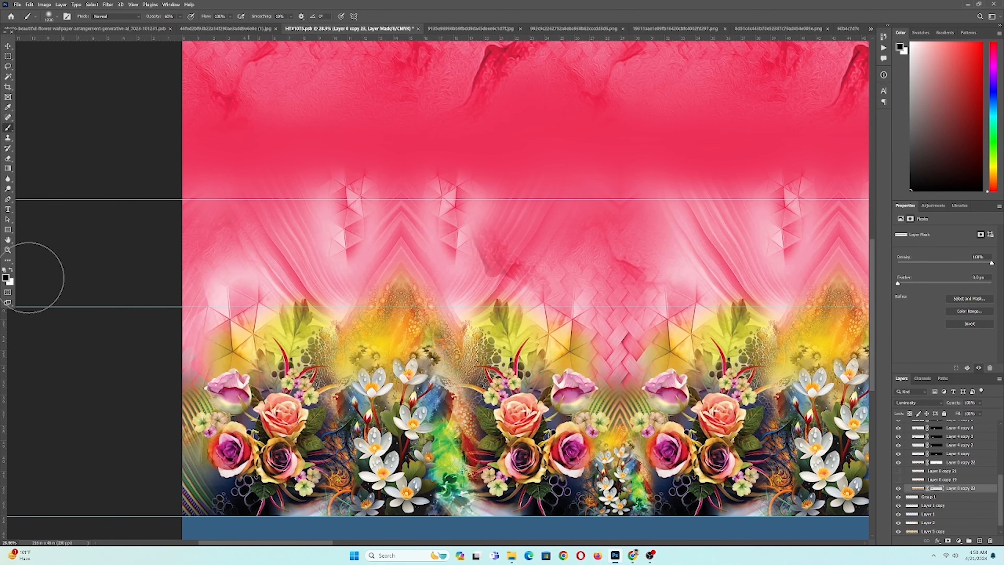
{"action": "mouse_move", "coordinate": [181, 339]}
{"action": "left_mouse_down"}
{"action": "mouse_move", "coordinate": [176, 201]}
{"action": "mouse_move", "coordinate": [161, 352]}
{"action": "left_mouse_up"}
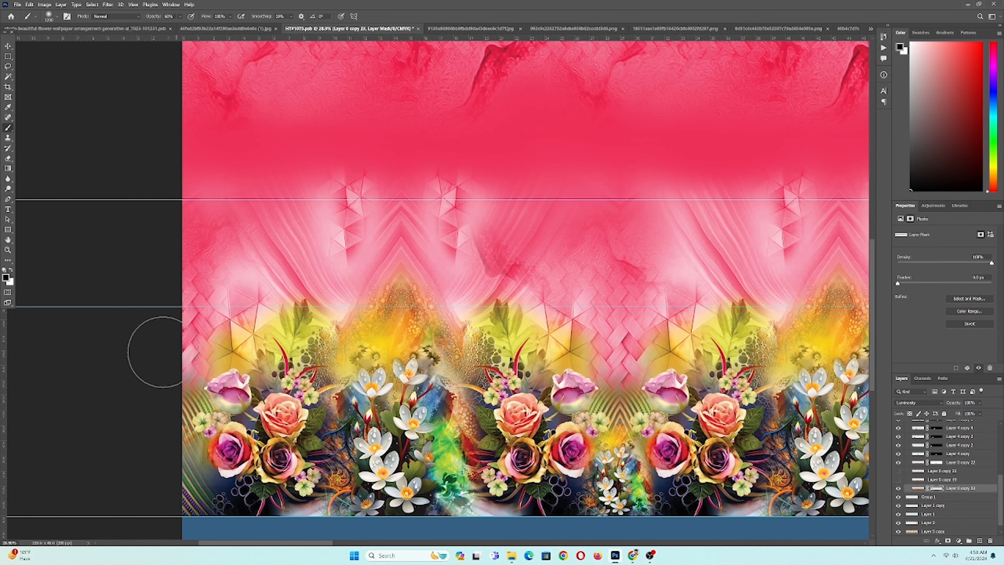
Step: Change the brush opacity and fade the drapery and triangular facets above the second floral panel on the mask
{"action": "mouse_move", "coordinate": [561, 264]}
{"action": "left_mouse_down"}
{"action": "mouse_move", "coordinate": [484, 285]}
{"action": "mouse_move", "coordinate": [359, 287]}
{"action": "left_mouse_up"}
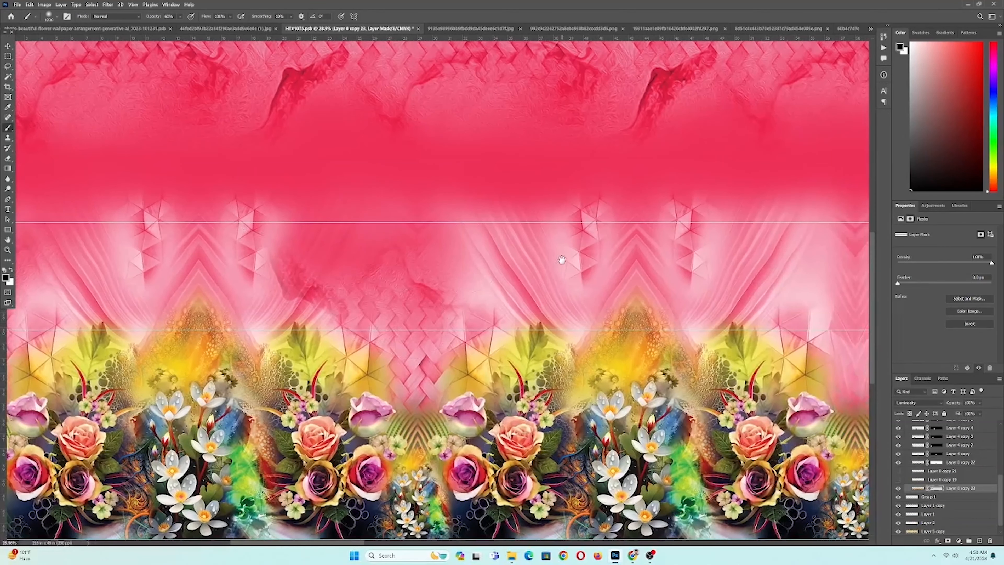
{"action": "left_click_drag", "start_coordinate": [561, 260], "coordinate": [370, 251]}
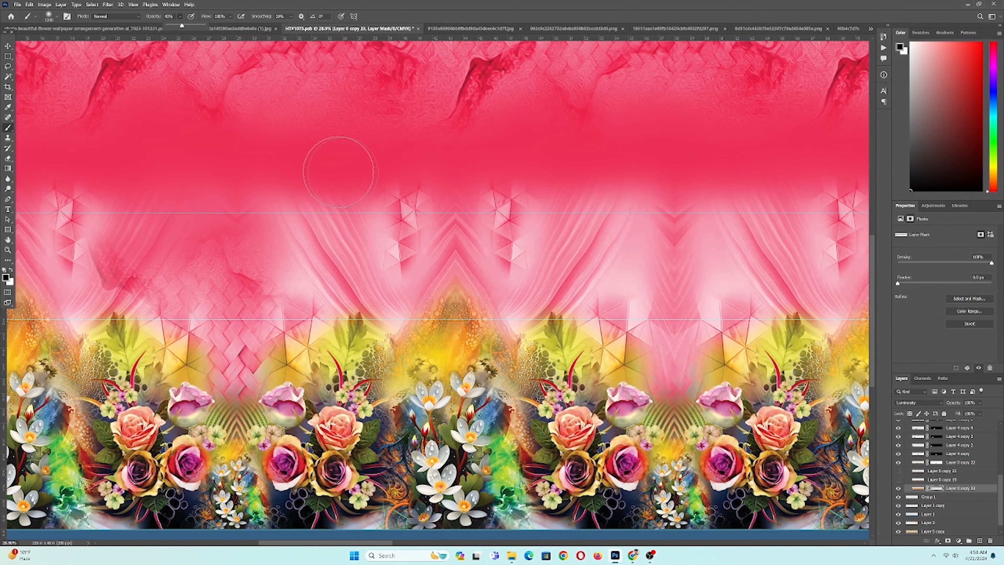
{"action": "left_click", "coordinate": [338, 170]}
{"action": "mouse_move", "coordinate": [356, 204]}
{"action": "left_mouse_down"}
{"action": "mouse_move", "coordinate": [395, 192]}
{"action": "mouse_move", "coordinate": [435, 222]}
{"action": "mouse_move", "coordinate": [389, 273]}
{"action": "left_mouse_up"}
{"action": "mouse_move", "coordinate": [289, 276]}
{"action": "left_mouse_down"}
{"action": "mouse_move", "coordinate": [239, 246]}
{"action": "mouse_move", "coordinate": [310, 213]}
{"action": "mouse_move", "coordinate": [375, 267]}
{"action": "left_mouse_up"}
{"action": "left_click_drag", "start_coordinate": [565, 229], "coordinate": [484, 244]}
{"action": "mouse_move", "coordinate": [465, 202]}
{"action": "left_mouse_down"}
{"action": "mouse_move", "coordinate": [459, 272]}
{"action": "mouse_move", "coordinate": [427, 272]}
{"action": "left_mouse_up"}
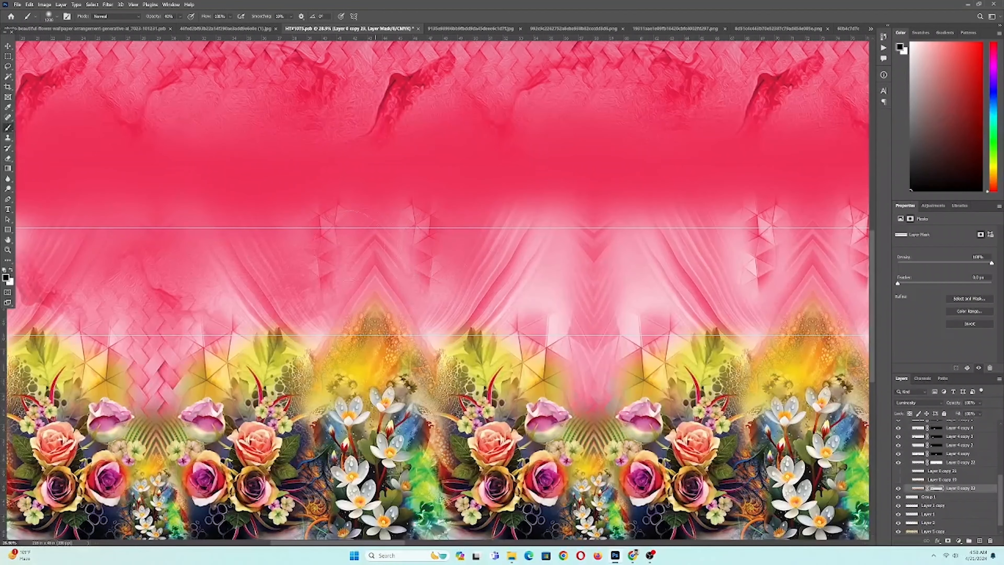
Step: Fade the drapery and facets above the first floral panel on the mask so they blend into the pink background
{"action": "left_click_drag", "start_coordinate": [180, 272], "coordinate": [847, 242]}
{"action": "mouse_move", "coordinate": [742, 206]}
{"action": "left_mouse_down"}
{"action": "mouse_move", "coordinate": [463, 232]}
{"action": "mouse_move", "coordinate": [564, 179]}
{"action": "mouse_move", "coordinate": [371, 224]}
{"action": "left_mouse_up"}
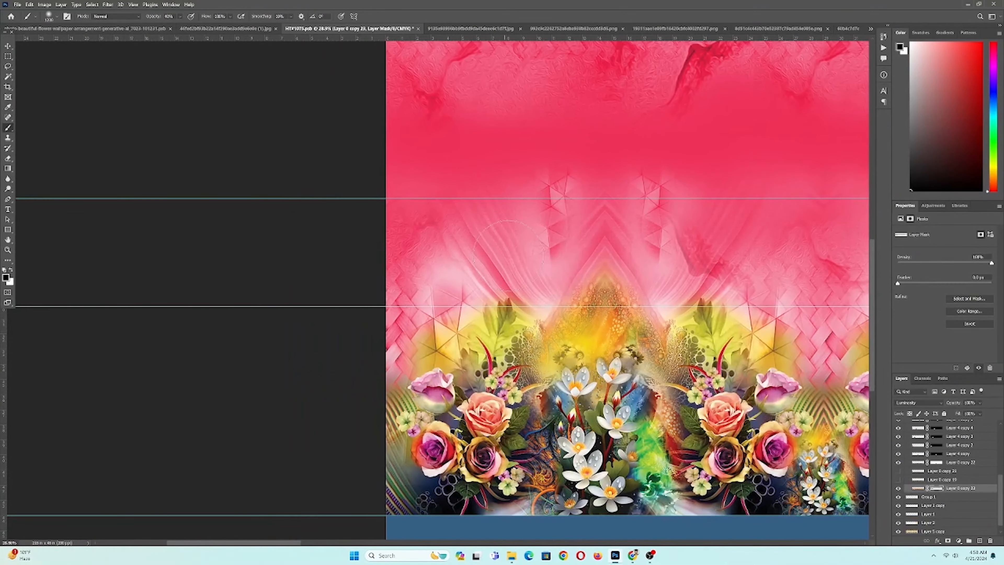
{"action": "left_click_drag", "start_coordinate": [554, 254], "coordinate": [275, 280]}
{"action": "left_click_drag", "start_coordinate": [508, 254], "coordinate": [226, 344]}
{"action": "left_click_drag", "start_coordinate": [513, 204], "coordinate": [319, 270]}
{"action": "mouse_move", "coordinate": [639, 201]}
{"action": "left_mouse_down"}
{"action": "mouse_move", "coordinate": [540, 231]}
{"action": "mouse_move", "coordinate": [578, 264]}
{"action": "left_mouse_up"}
{"action": "mouse_move", "coordinate": [691, 302]}
{"action": "left_mouse_down"}
{"action": "mouse_move", "coordinate": [570, 299]}
{"action": "mouse_move", "coordinate": [450, 231]}
{"action": "left_mouse_up"}
{"action": "left_click_drag", "start_coordinate": [659, 292], "coordinate": [357, 265]}
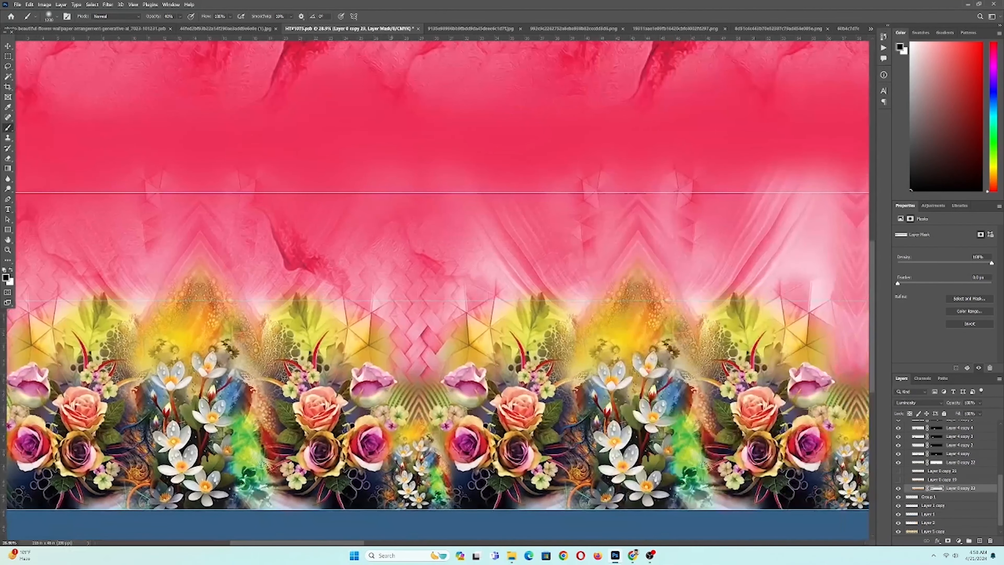
Step: Fade the remaining drapery folds around the second floral panel's peak and towards the third panel on the mask
{"action": "left_click_drag", "start_coordinate": [486, 301], "coordinate": [526, 213]}
{"action": "left_click_drag", "start_coordinate": [458, 297], "coordinate": [466, 182]}
{"action": "mouse_move", "coordinate": [598, 242]}
{"action": "left_mouse_down"}
{"action": "mouse_move", "coordinate": [428, 267]}
{"action": "mouse_move", "coordinate": [441, 233]}
{"action": "left_mouse_up"}
{"action": "mouse_move", "coordinate": [514, 207]}
{"action": "left_mouse_down"}
{"action": "mouse_move", "coordinate": [557, 271]}
{"action": "mouse_move", "coordinate": [472, 238]}
{"action": "mouse_move", "coordinate": [417, 291]}
{"action": "mouse_move", "coordinate": [545, 220]}
{"action": "left_mouse_up"}
{"action": "mouse_move", "coordinate": [632, 279]}
{"action": "left_mouse_down"}
{"action": "mouse_move", "coordinate": [506, 265]}
{"action": "mouse_move", "coordinate": [471, 224]}
{"action": "left_mouse_up"}
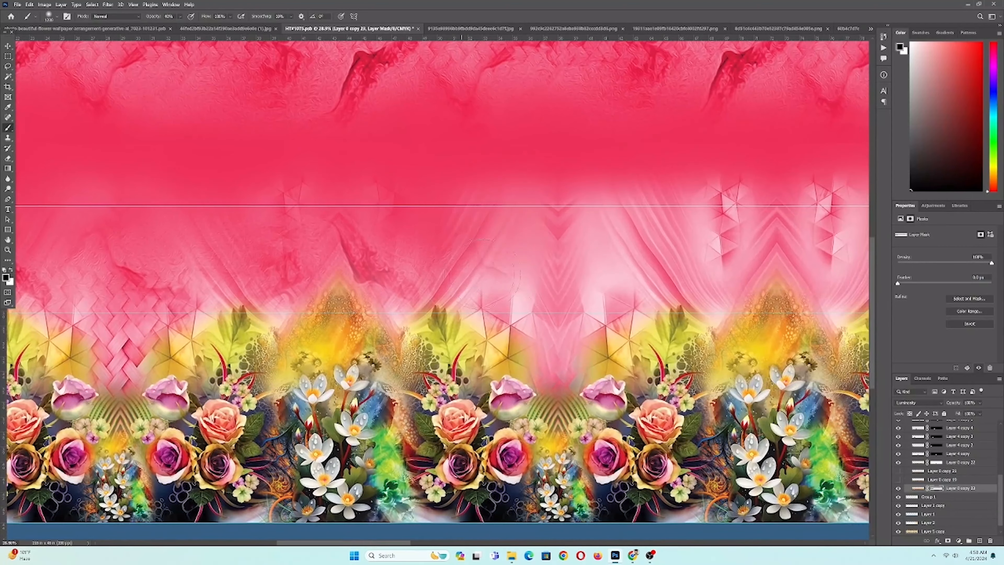
{"action": "left_click_drag", "start_coordinate": [569, 251], "coordinate": [534, 251]}
{"action": "scroll", "coordinate": [554, 234], "scroll_direction": "down", "scroll_amount": 2}
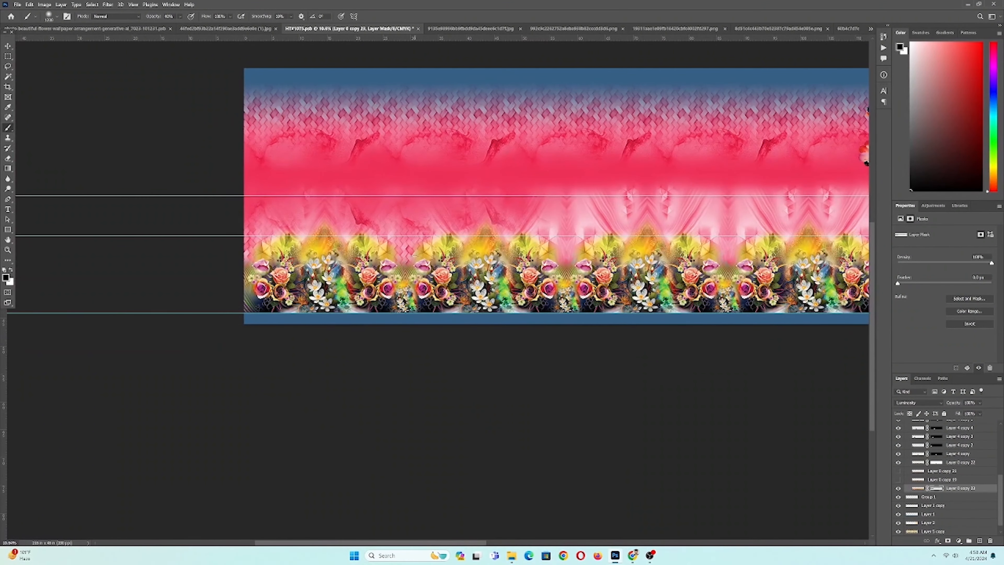
{"action": "scroll", "coordinate": [545, 247], "scroll_direction": "down", "scroll_amount": 1}
{"action": "scroll", "coordinate": [490, 220], "scroll_direction": "up", "scroll_amount": 3}
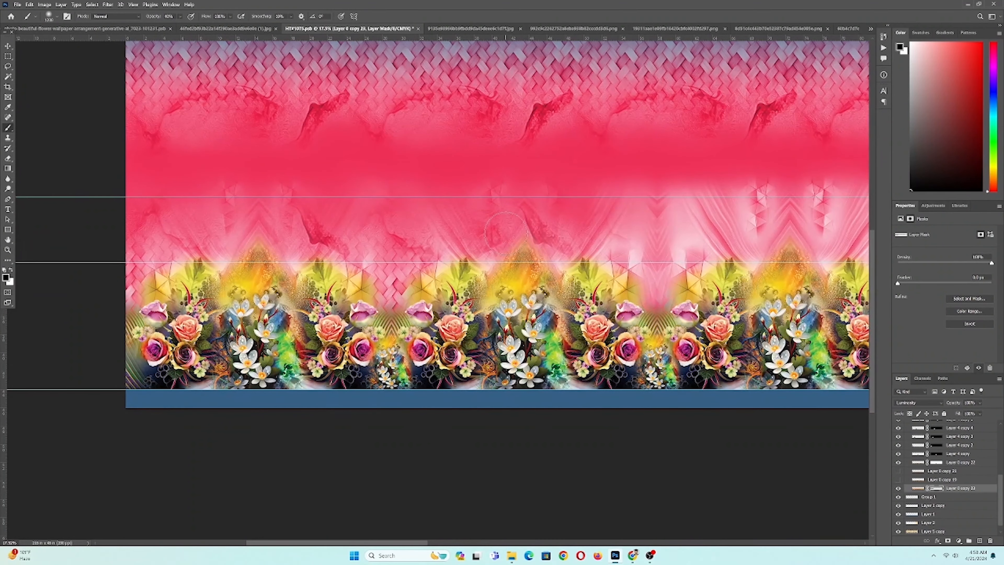
{"action": "scroll", "coordinate": [505, 233], "scroll_direction": "down", "scroll_amount": 1}
{"action": "scroll", "coordinate": [506, 234], "scroll_direction": "up", "scroll_amount": 3}
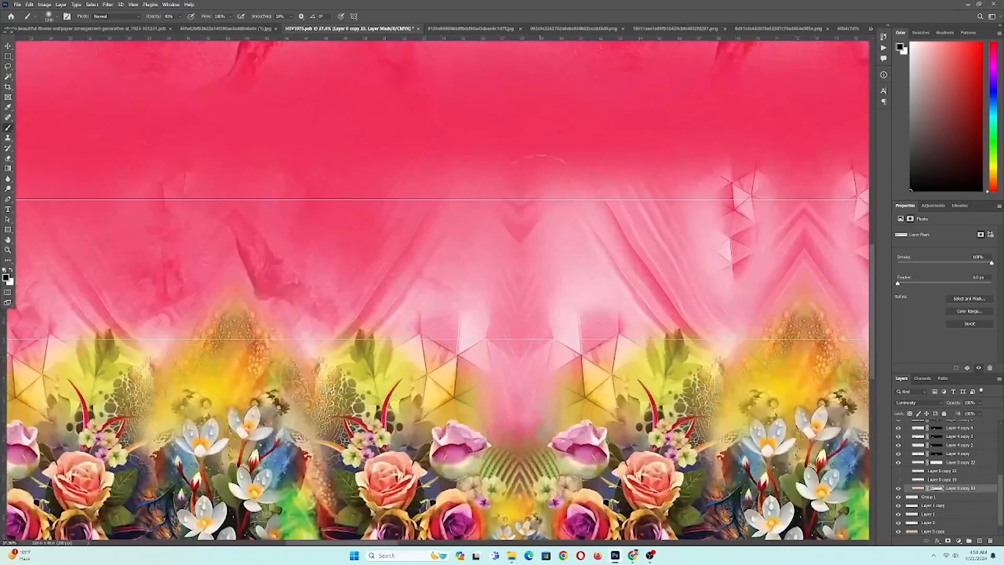
Step: Mask out the drapery between the second and third floral panels to reveal the pink woven pattern
{"action": "mouse_move", "coordinate": [541, 211]}
{"action": "left_mouse_down"}
{"action": "mouse_move", "coordinate": [428, 225]}
{"action": "mouse_move", "coordinate": [459, 325]}
{"action": "mouse_move", "coordinate": [523, 327]}
{"action": "mouse_move", "coordinate": [531, 302]}
{"action": "left_mouse_up"}
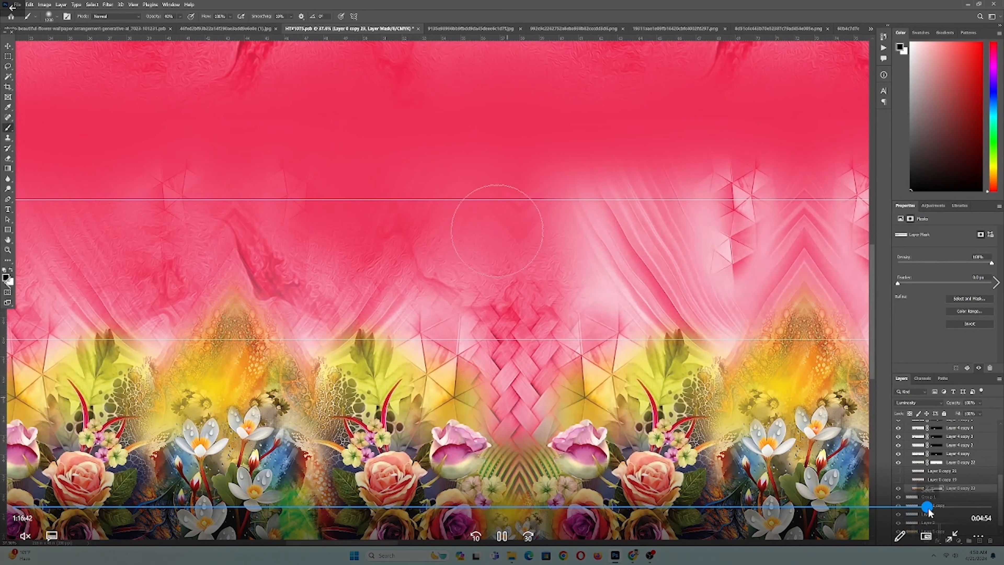
{"action": "left_click", "coordinate": [928, 508]}
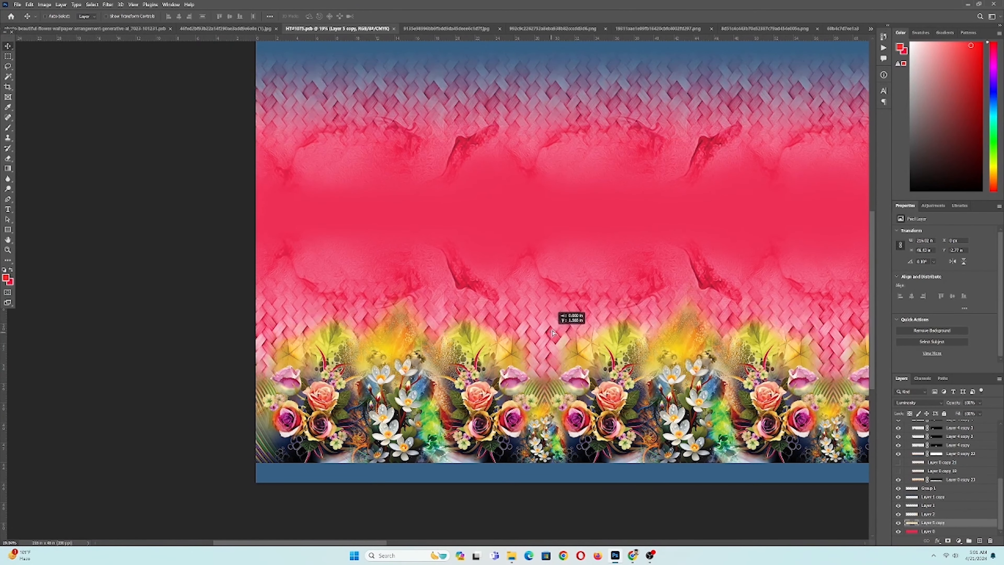
Step: Try shifting the woven pattern on Layer 5 copy upward behind the floral border and check it along the whole banner
{"action": "left_click_drag", "start_coordinate": [557, 314], "coordinate": [579, 333]}
{"action": "left_click_drag", "start_coordinate": [712, 334], "coordinate": [391, 376]}
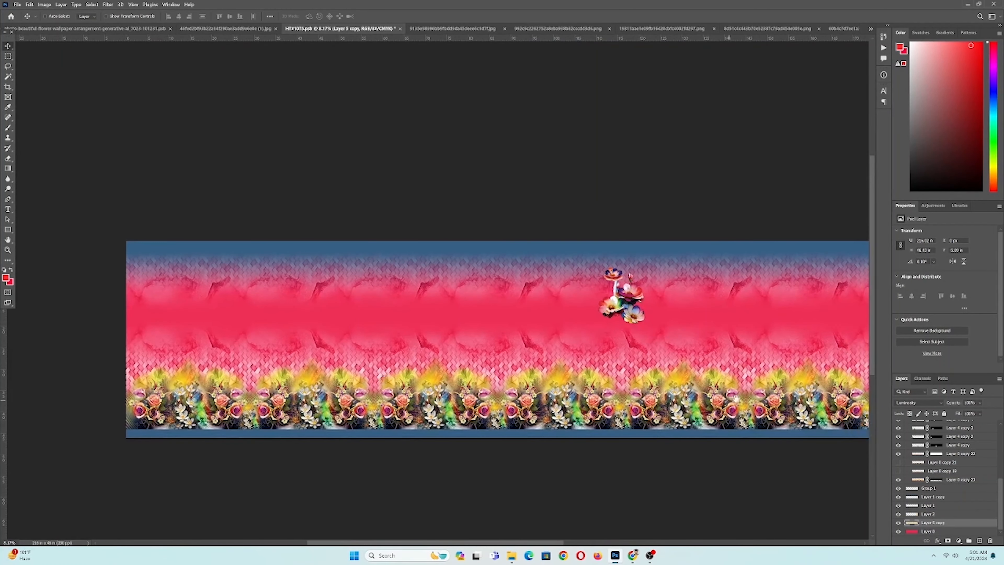
{"action": "left_click_drag", "start_coordinate": [736, 398], "coordinate": [425, 370]}
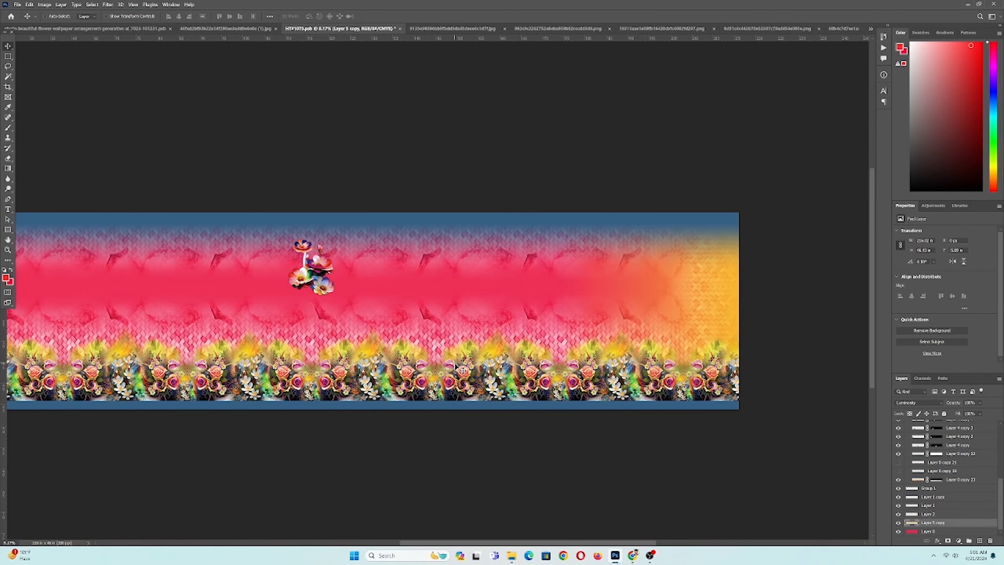
{"action": "left_click_drag", "start_coordinate": [370, 356], "coordinate": [373, 319]}
{"action": "left_click_drag", "start_coordinate": [252, 338], "coordinate": [636, 325]}
{"action": "left_click_drag", "start_coordinate": [417, 301], "coordinate": [434, 311]}
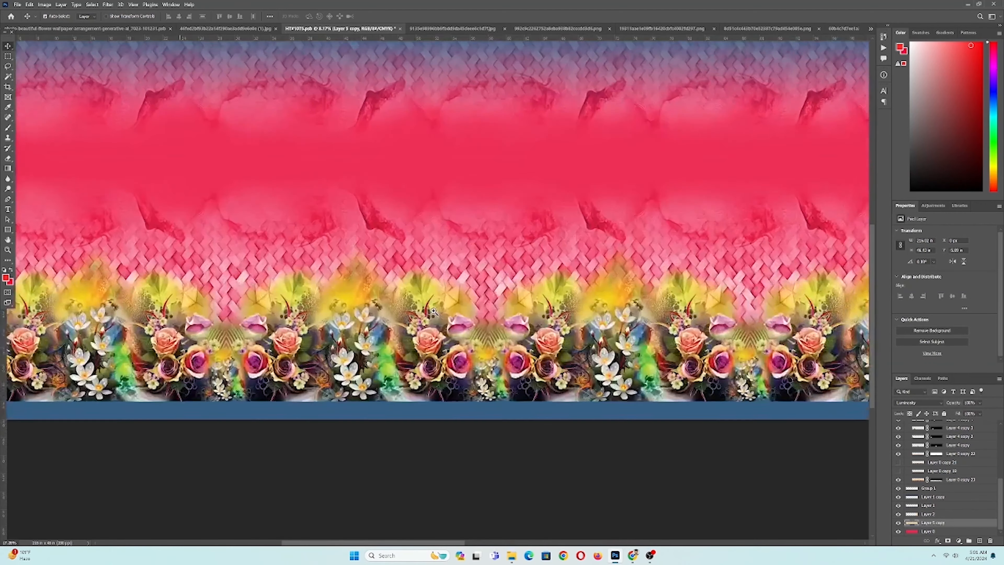
Step: Undo the woven pattern's shift and try moving Layer 5 copy upward with Free Transform, checking the fit across the banner
{"action": "key", "text": "ctrl+z"}
{"action": "key", "text": "ctrl+t"}
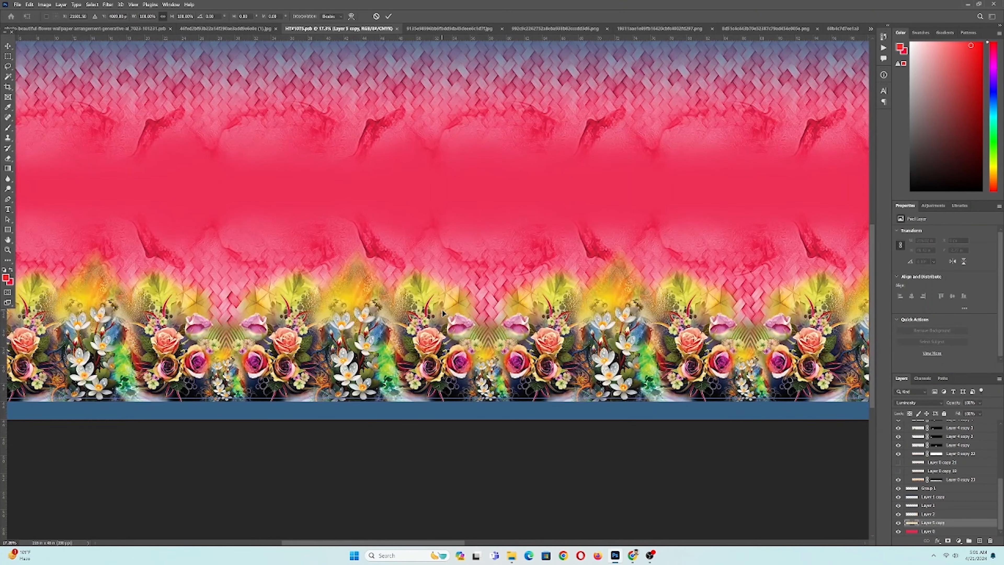
{"action": "left_click_drag", "start_coordinate": [477, 305], "coordinate": [488, 275]}
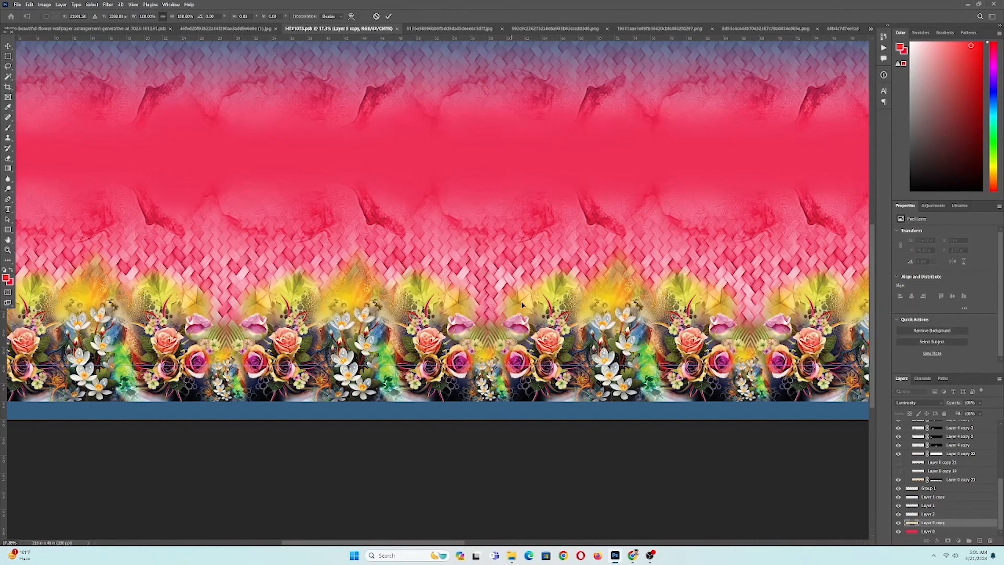
{"action": "scroll", "coordinate": [526, 306], "scroll_direction": "down", "scroll_amount": 5}
{"action": "left_click_drag", "start_coordinate": [710, 217], "coordinate": [461, 344]}
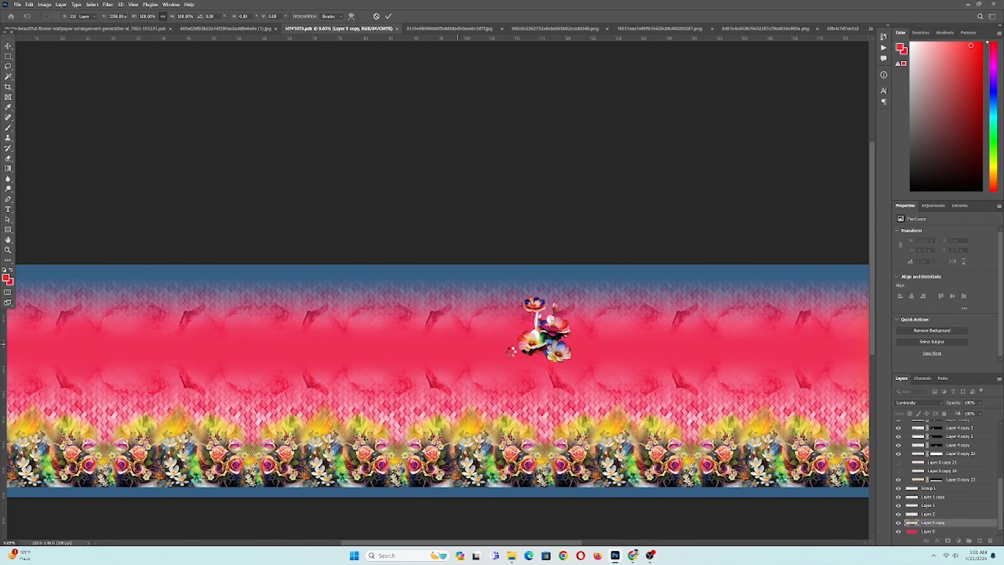
{"action": "scroll", "coordinate": [510, 352], "scroll_direction": "down", "scroll_amount": 3}
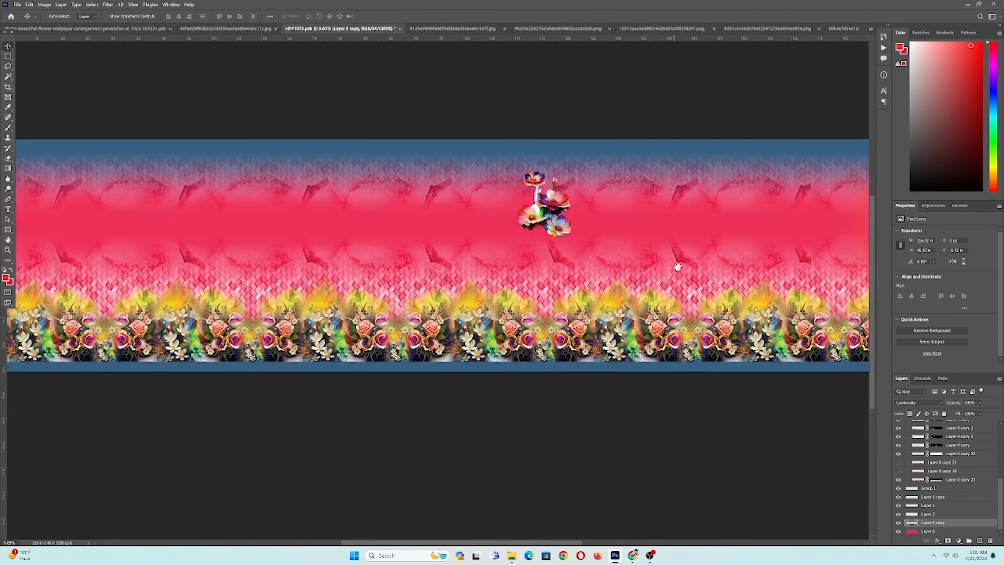
{"action": "left_click_drag", "start_coordinate": [706, 250], "coordinate": [369, 318]}
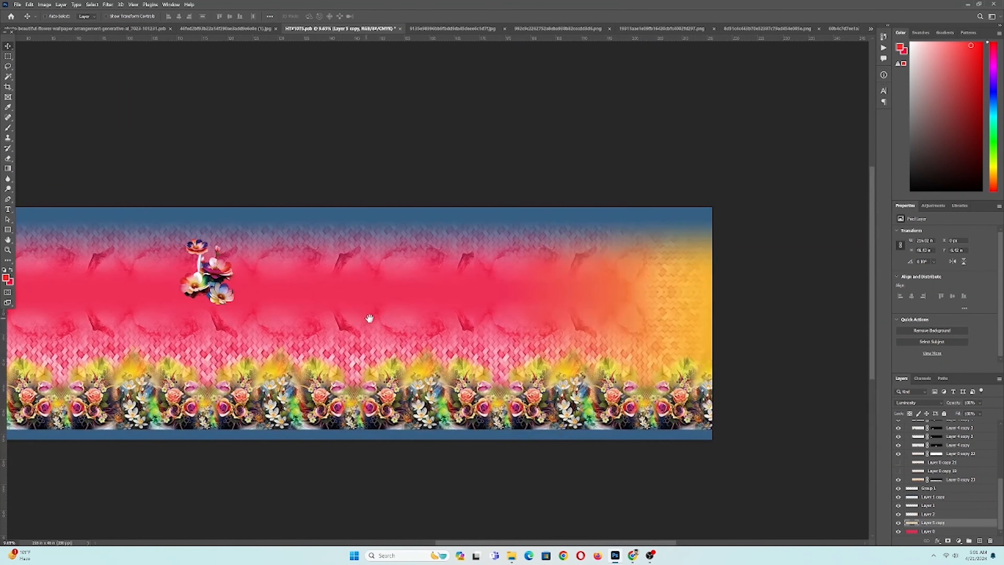
{"action": "scroll", "coordinate": [470, 316], "scroll_direction": "down", "scroll_amount": 1}
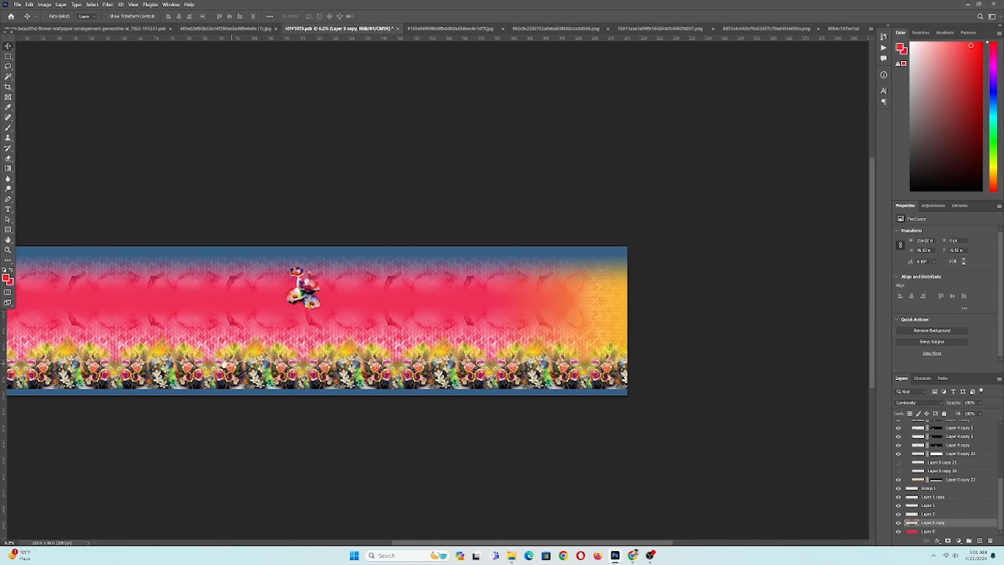
{"action": "left_click_drag", "start_coordinate": [224, 364], "coordinate": [471, 354]}
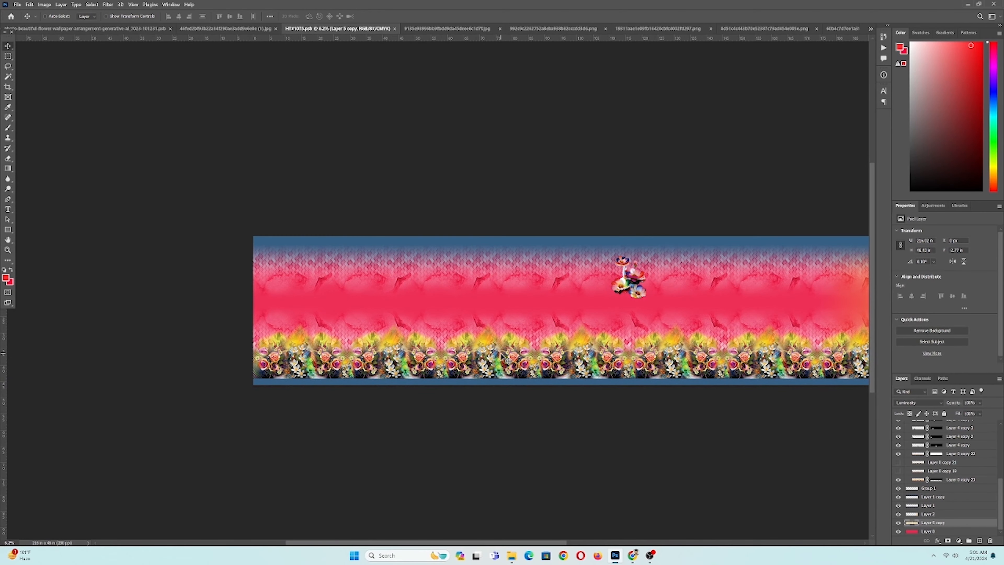
Step: Move the loose flower cluster, Group 1, onto the orange area at the banner's right end
{"action": "scroll", "coordinate": [503, 353], "scroll_direction": "down", "scroll_amount": 1}
{"action": "left_click_drag", "start_coordinate": [734, 327], "coordinate": [330, 395]}
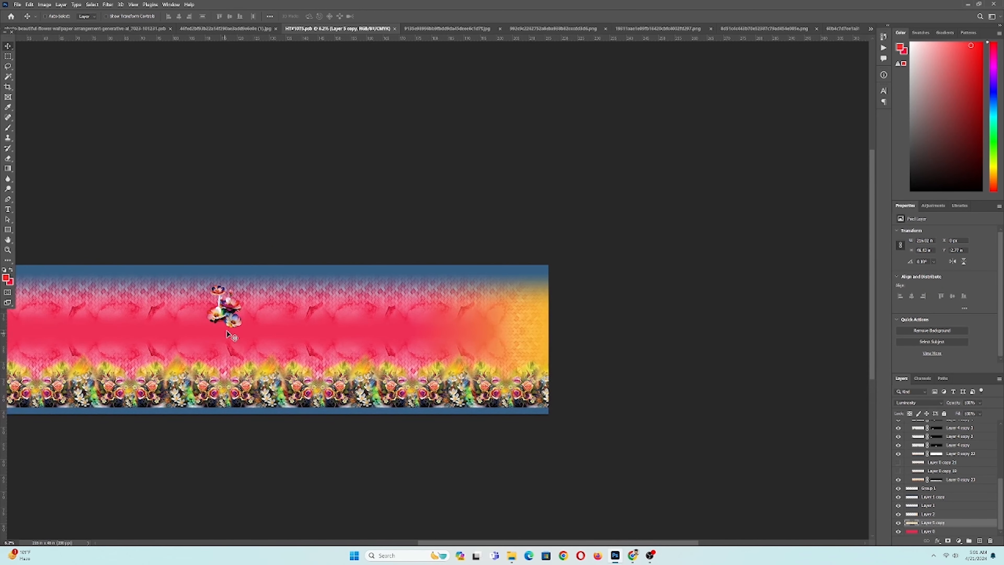
{"action": "left_click", "coordinate": [237, 312]}
{"action": "left_click_drag", "start_coordinate": [498, 343], "coordinate": [498, 343]}
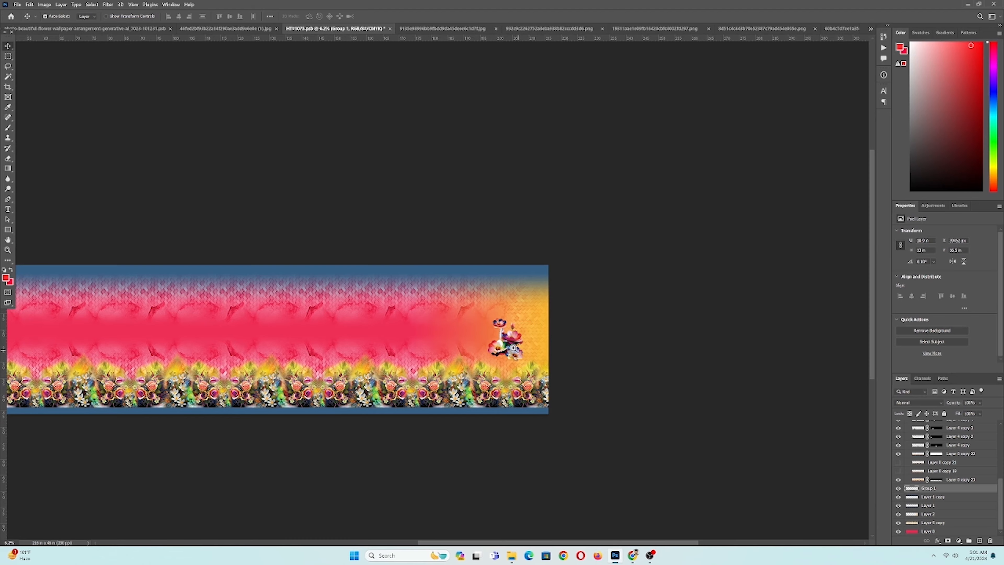
Step: Rotate the flower cluster 90 degrees counter-clockwise and shift it slightly left and up on the orange area
{"action": "scroll", "coordinate": [507, 348], "scroll_direction": "up", "scroll_amount": 9}
{"action": "key", "text": "ctrl+t"}
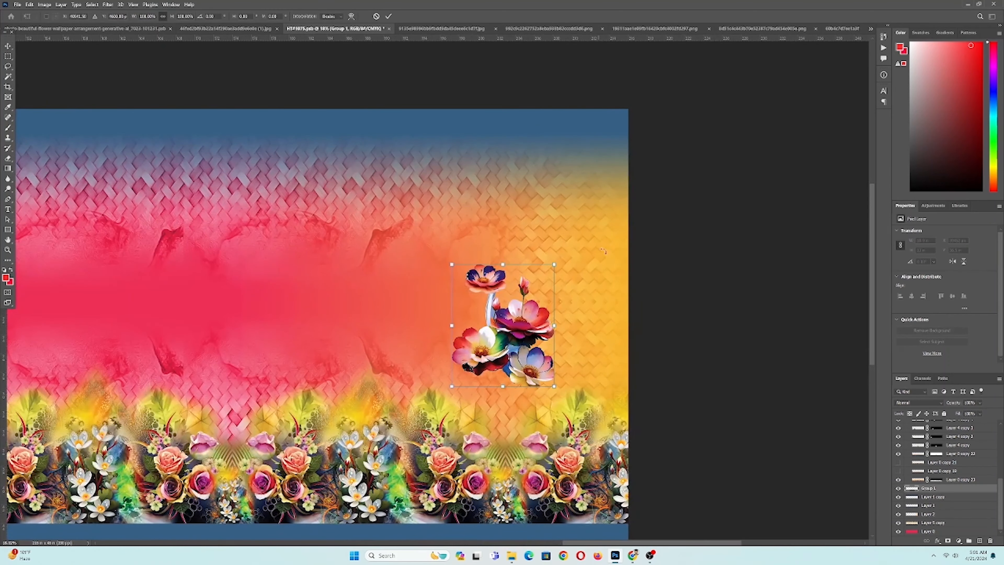
{"action": "left_click_drag", "start_coordinate": [570, 257], "coordinate": [382, 218]}
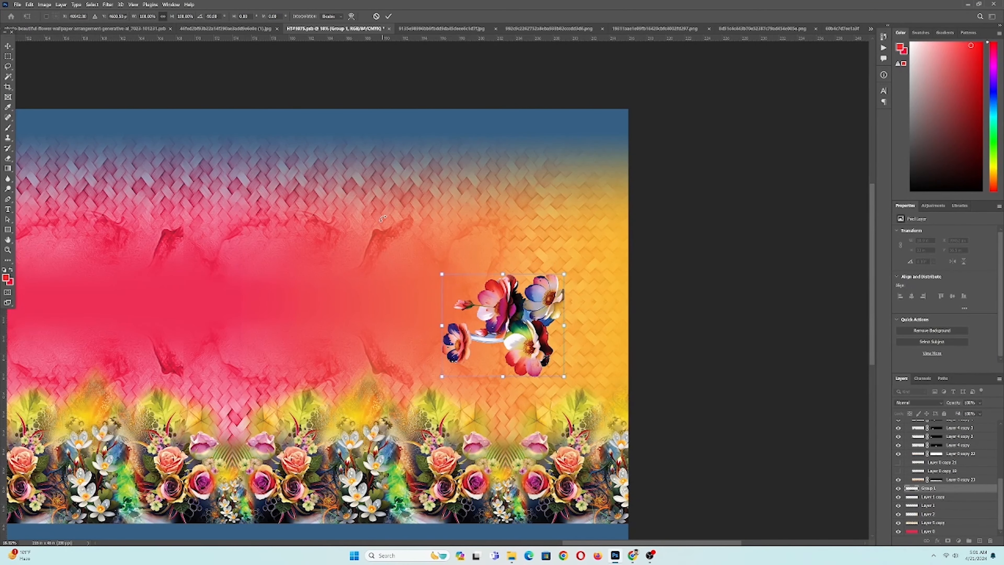
{"action": "key", "text": "Return"}
{"action": "scroll", "coordinate": [474, 265], "scroll_direction": "down", "scroll_amount": 2}
{"action": "scroll", "coordinate": [570, 314], "scroll_direction": "down", "scroll_amount": 2}
{"action": "scroll", "coordinate": [558, 311], "scroll_direction": "down", "scroll_amount": 1}
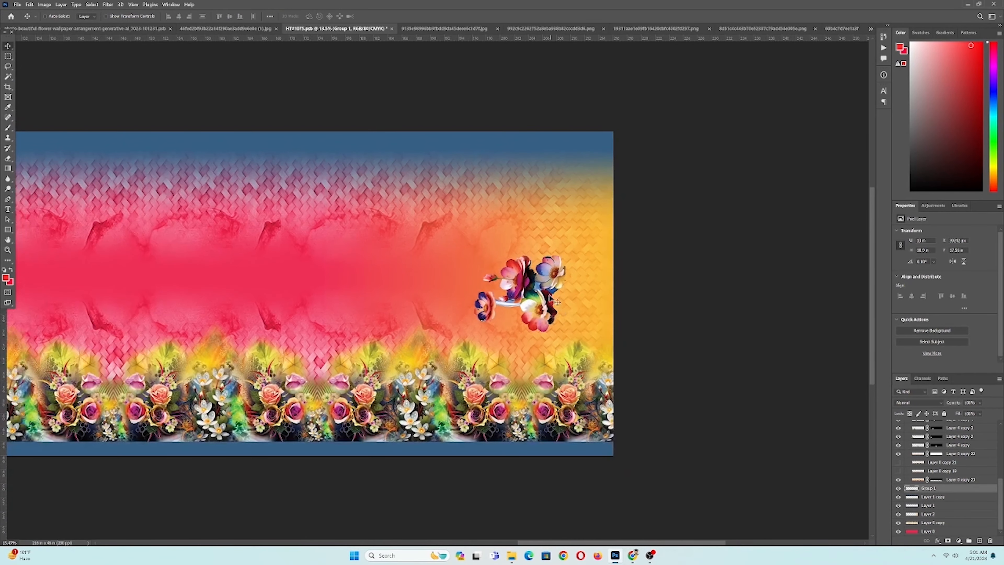
{"action": "left_click_drag", "start_coordinate": [540, 289], "coordinate": [497, 278]}
{"action": "scroll", "coordinate": [545, 321], "scroll_direction": "down", "scroll_amount": 3}
{"action": "scroll", "coordinate": [571, 353], "scroll_direction": "up", "scroll_amount": 6}
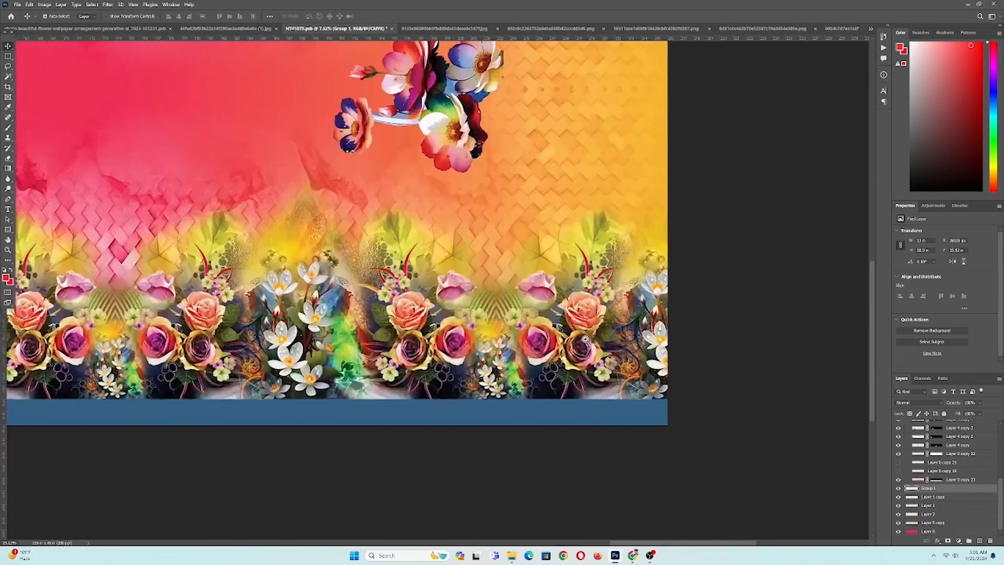
{"action": "left_click", "coordinate": [438, 374], "text": "ctrl"}
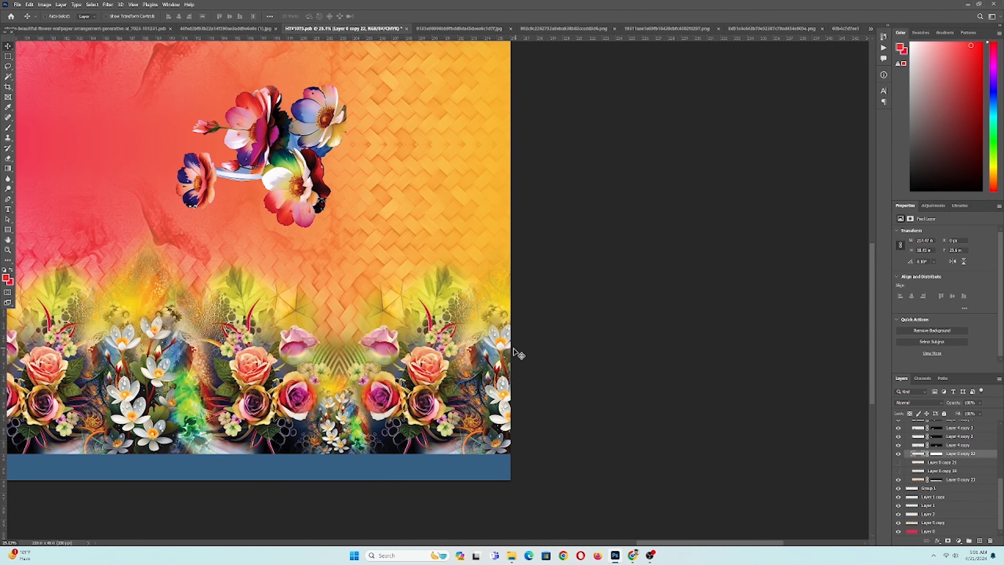
{"action": "left_click", "coordinate": [502, 344], "text": "ctrl+shift"}
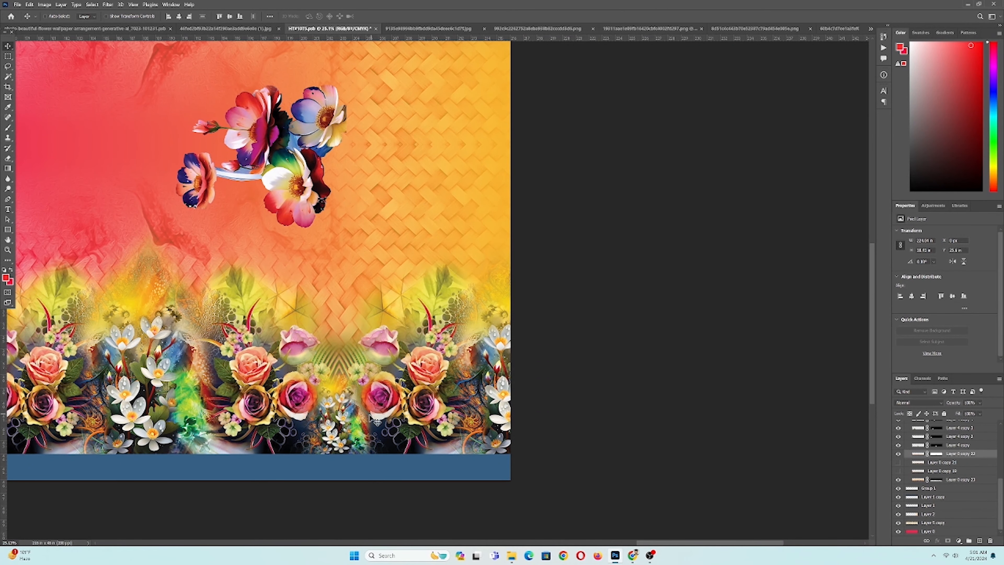
{"action": "left_click", "coordinate": [295, 402], "text": "ctrl+shift"}
{"action": "scroll", "coordinate": [420, 413], "scroll_direction": "down", "scroll_amount": 4}
{"action": "left_click_drag", "start_coordinate": [435, 427], "coordinate": [443, 338]}
{"action": "key", "text": "Delete"}
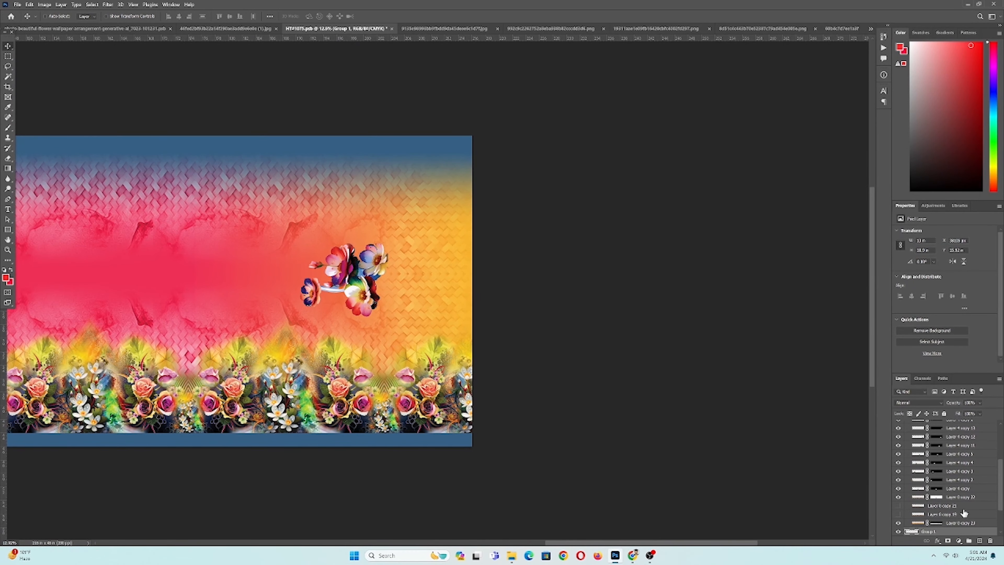
Step: Identify the floral border on Layer 0 copy 22 and copy a section of it to a new layer, rotated 90 degrees counter-clockwise
{"action": "scroll", "coordinate": [823, 483], "scroll_direction": "down", "scroll_amount": 2}
{"action": "left_click", "coordinate": [984, 497]}
{"action": "scroll", "coordinate": [480, 430], "scroll_direction": "down", "scroll_amount": 1}
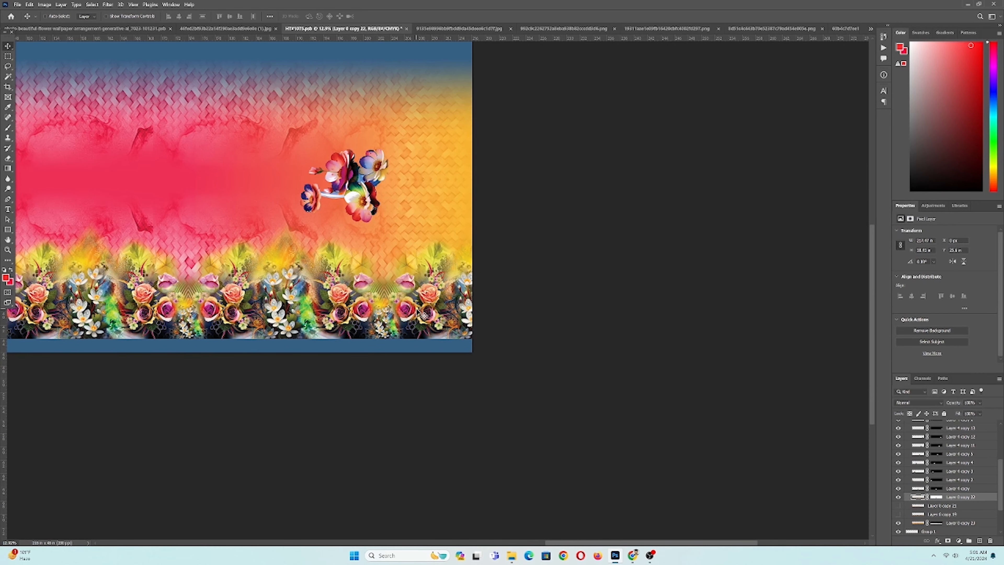
{"action": "left_click", "coordinate": [898, 497]}
{"action": "left_click", "coordinate": [897, 497]}
{"action": "left_click_drag", "start_coordinate": [373, 344], "coordinate": [544, 405]}
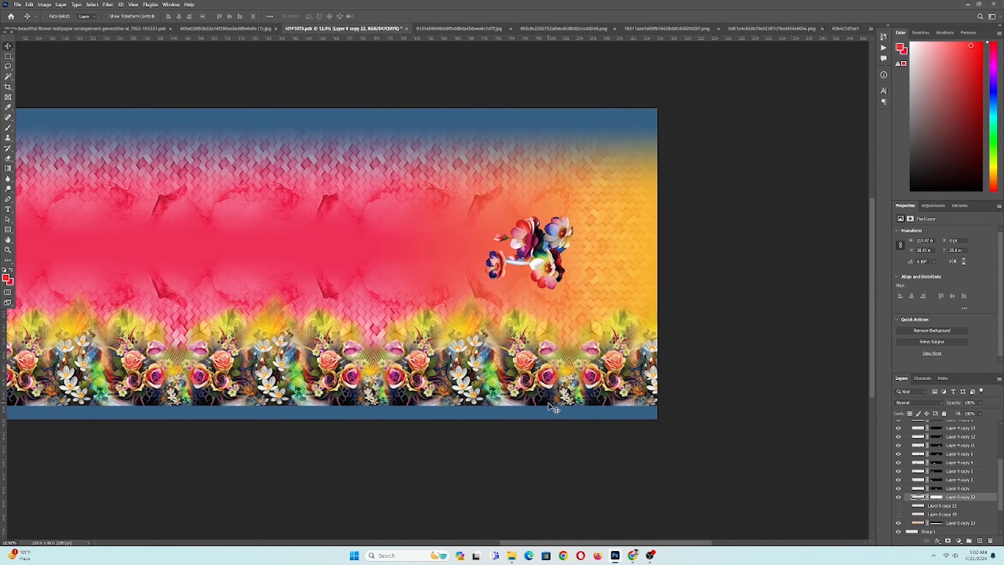
{"action": "left_click", "coordinate": [10, 59]}
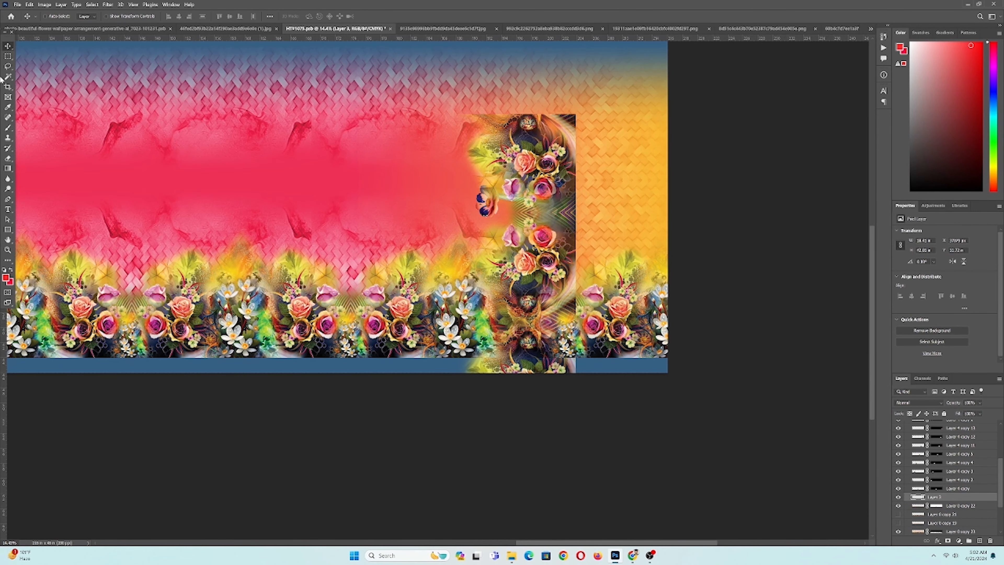
Step: Move the rotated floral border section on Layer 3 against the banner's right edge as a vertical side border
{"action": "left_click_drag", "start_coordinate": [566, 292], "coordinate": [515, 393]}
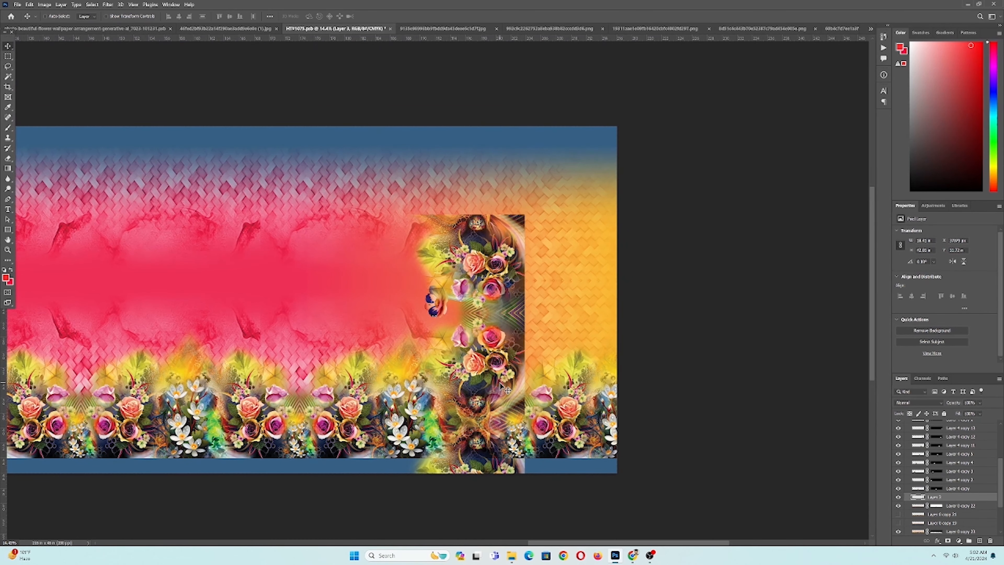
{"action": "scroll", "coordinate": [531, 335], "scroll_direction": "down", "scroll_amount": 2}
{"action": "left_click_drag", "start_coordinate": [590, 326], "coordinate": [555, 362]}
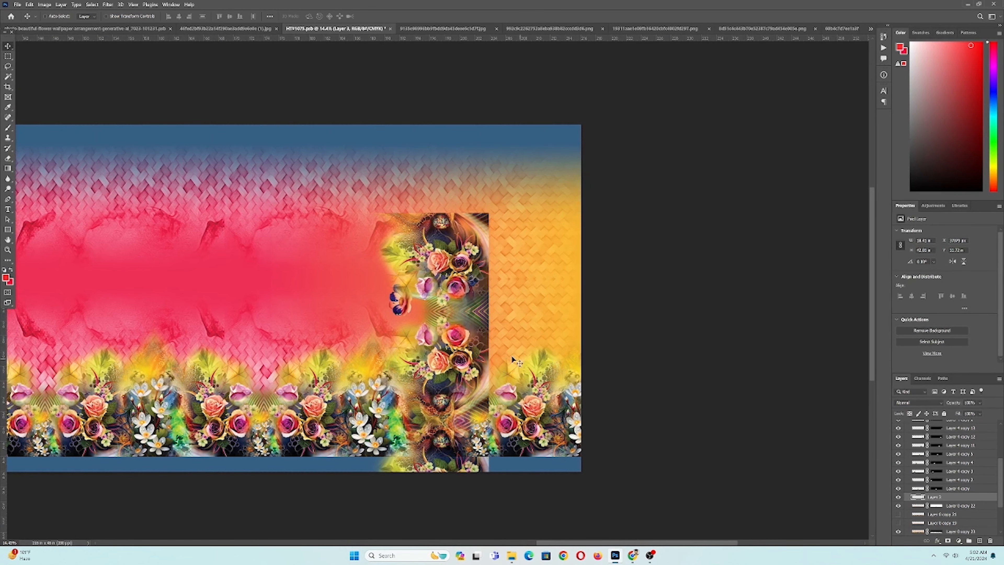
{"action": "left_click_drag", "start_coordinate": [450, 328], "coordinate": [457, 321]}
{"action": "left_click_drag", "start_coordinate": [471, 362], "coordinate": [553, 317]}
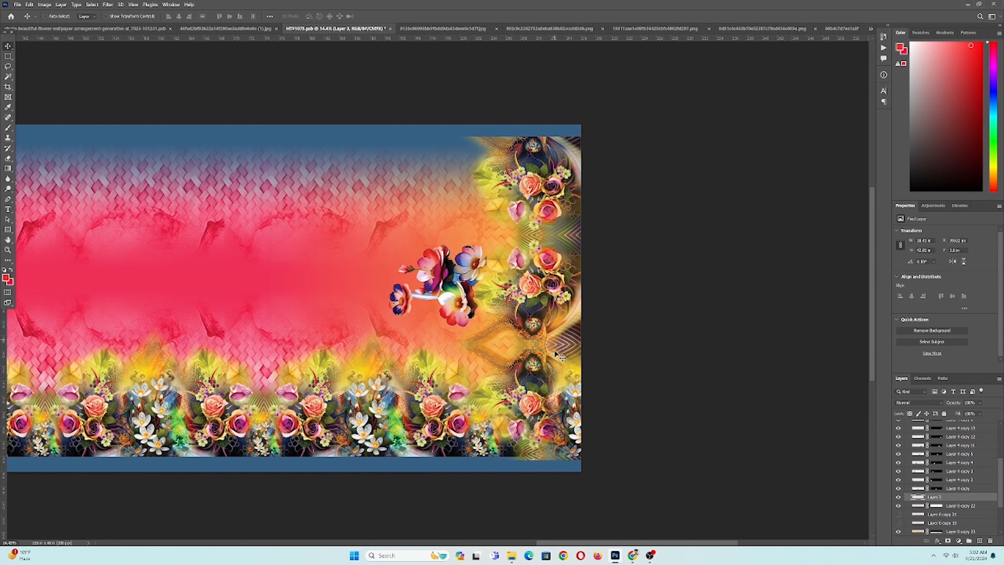
Step: Nudge the vertical border section upward with Free Transform until its lower end aligns with the lower floral border's bottom edge
{"action": "scroll", "coordinate": [552, 316], "scroll_direction": "up", "scroll_amount": 2}
{"action": "key", "text": "ctrl+t"}
{"action": "scroll", "coordinate": [542, 316], "scroll_direction": "up", "scroll_amount": 2}
{"action": "scroll", "coordinate": [533, 337], "scroll_direction": "down", "scroll_amount": 8}
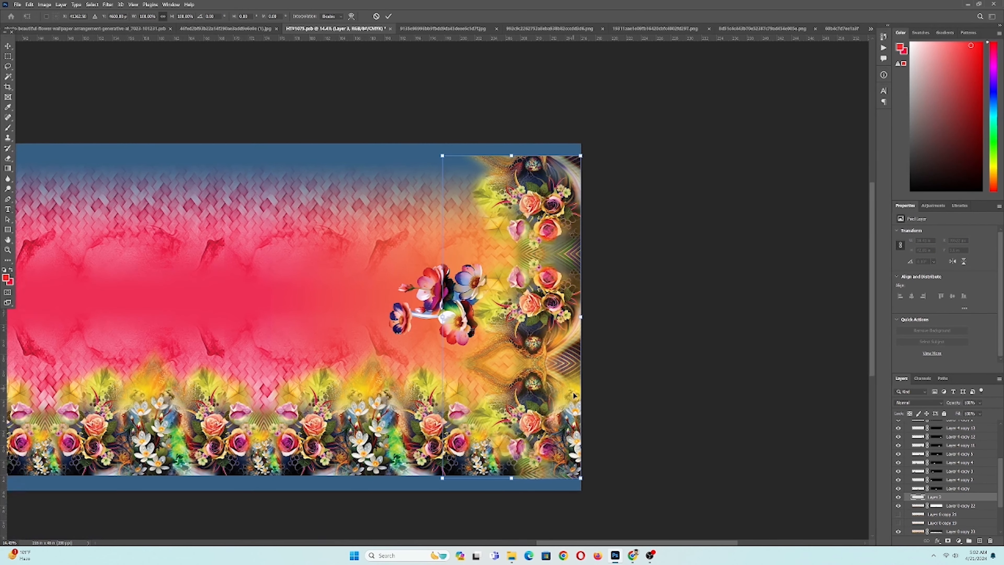
{"action": "scroll", "coordinate": [531, 388], "scroll_direction": "up", "scroll_amount": 2}
{"action": "scroll", "coordinate": [530, 388], "scroll_direction": "up", "scroll_amount": 10}
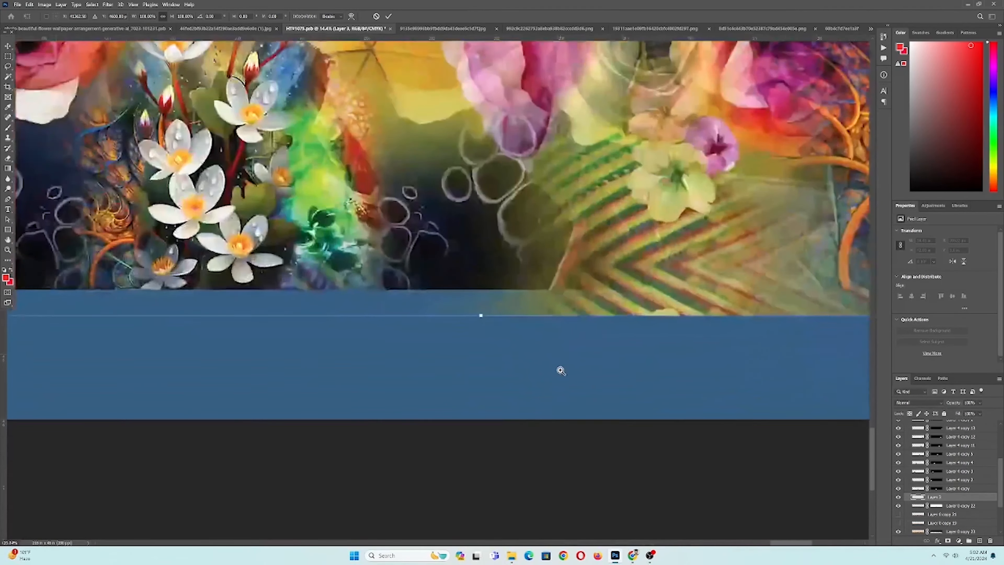
{"action": "left_click_drag", "start_coordinate": [520, 321], "coordinate": [519, 294]}
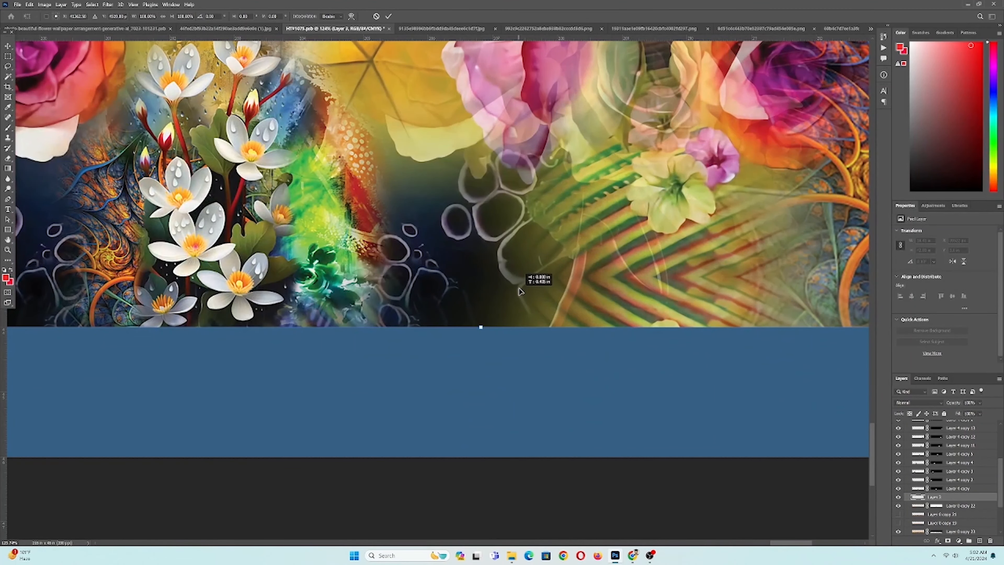
{"action": "key", "text": "Return"}
{"action": "scroll", "coordinate": [545, 365], "scroll_direction": "down", "scroll_amount": 6}
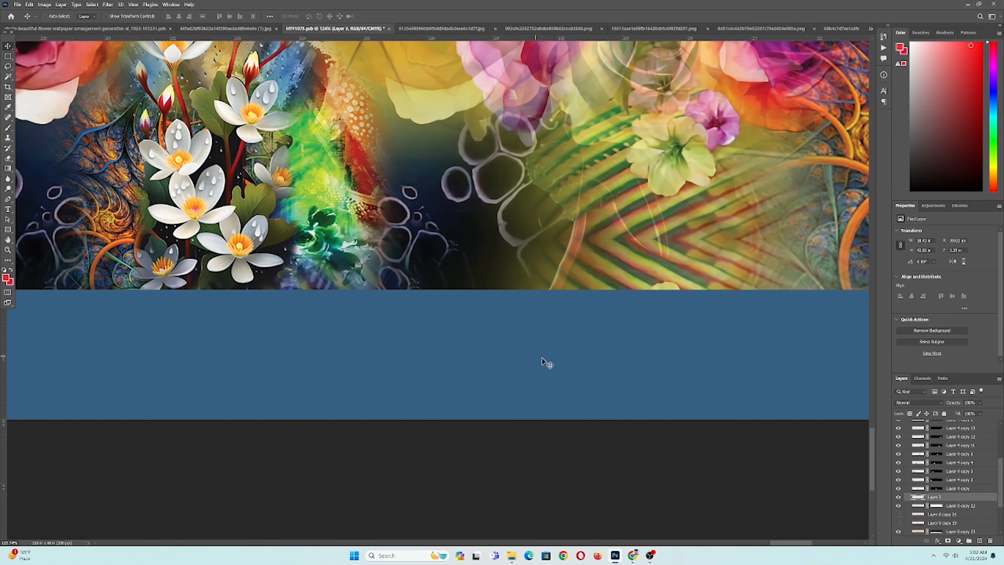
{"action": "scroll", "coordinate": [546, 344], "scroll_direction": "up", "scroll_amount": 4}
{"action": "scroll", "coordinate": [555, 340], "scroll_direction": "right", "scroll_amount": 2}
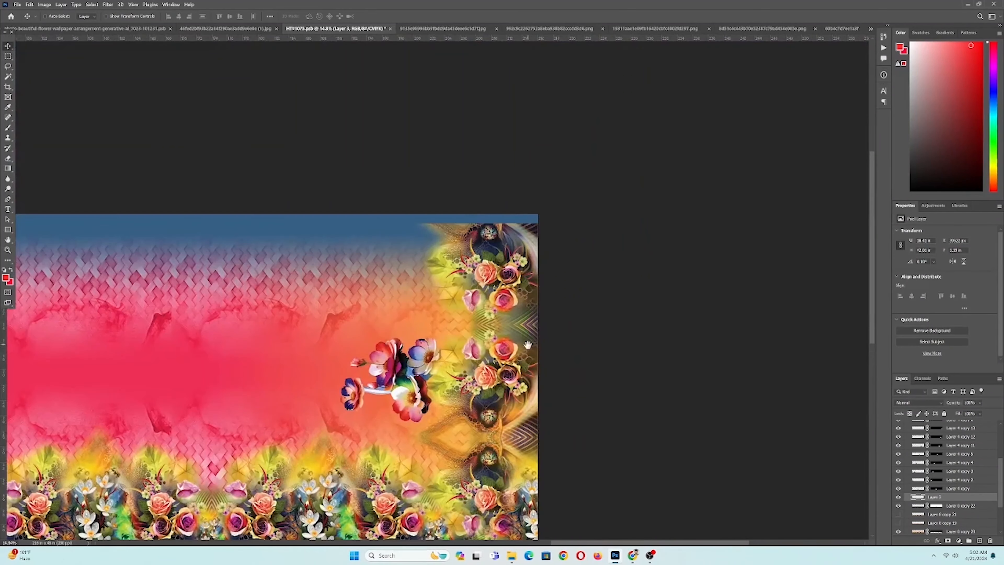
{"action": "scroll", "coordinate": [529, 346], "scroll_direction": "down", "scroll_amount": 1}
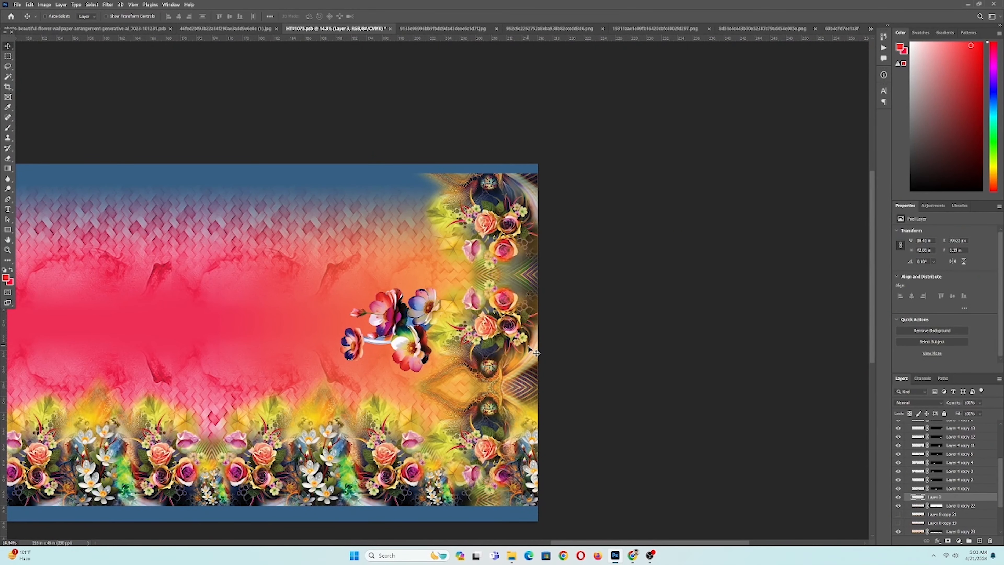